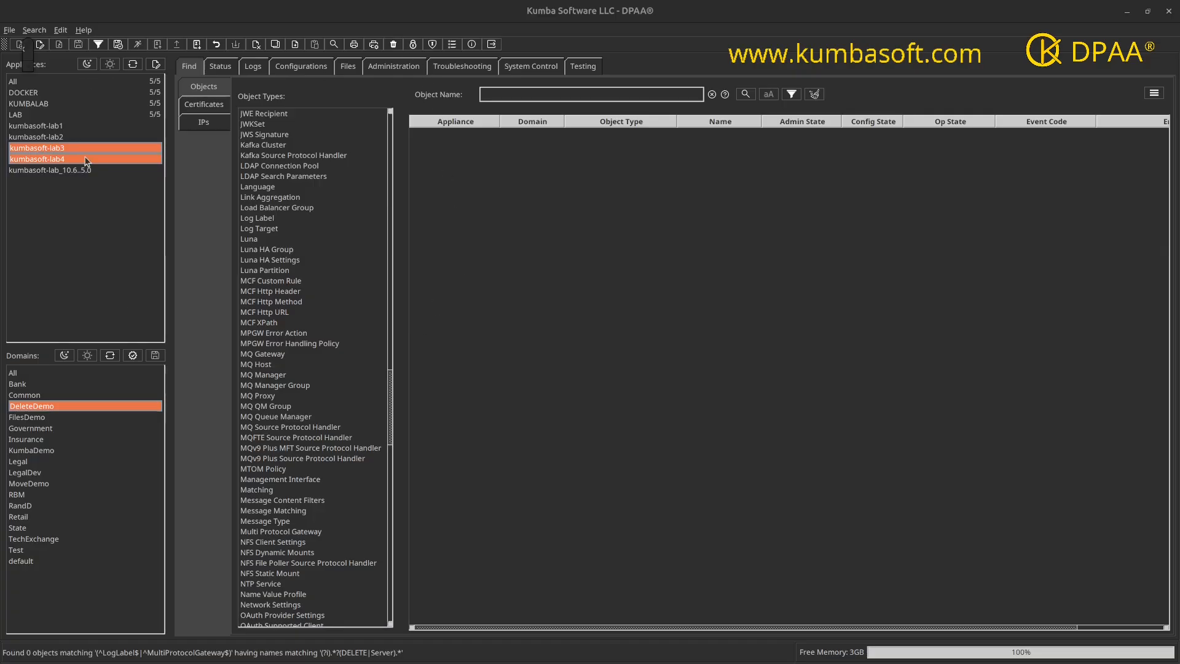
Clear the appliance selection, select only kumbasoft-lab4, and open the trash manager
left_click(44, 151, "ctrl")
left_click(43, 160, "ctrl")
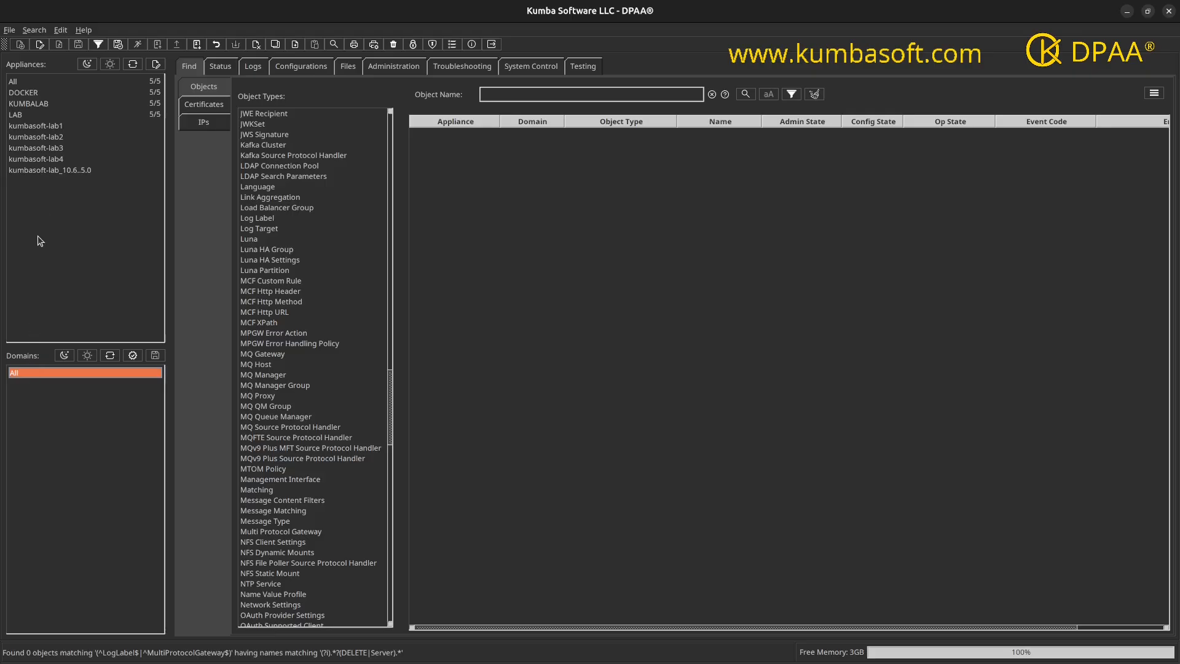
left_click(52, 161)
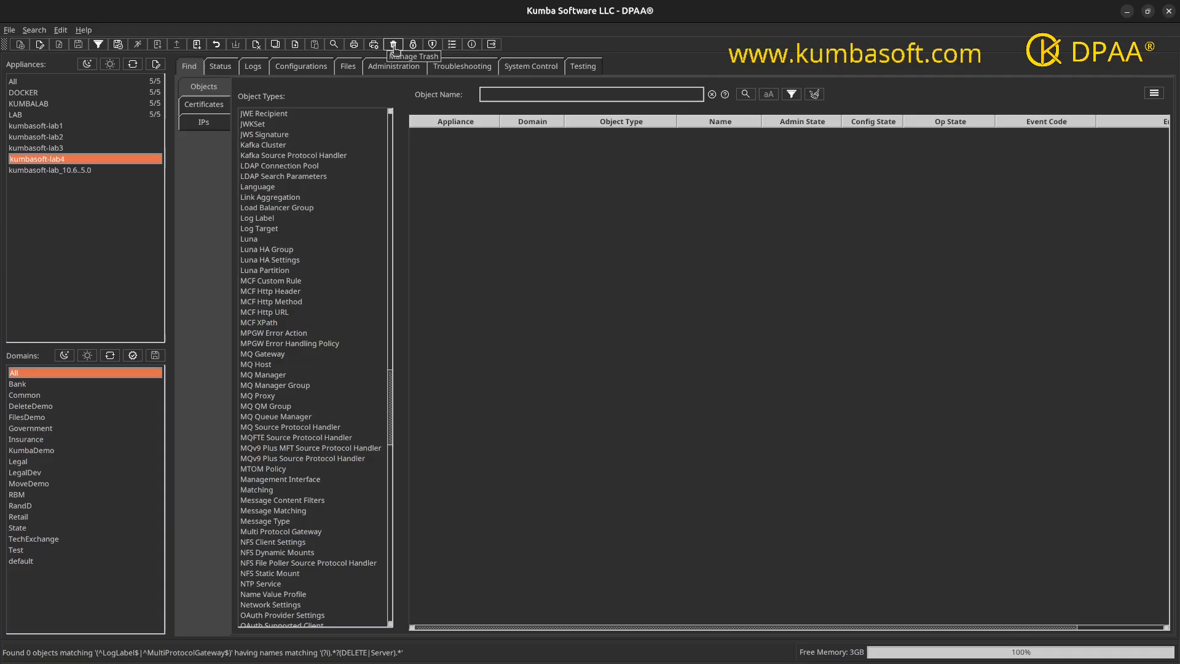
left_click(10, 30)
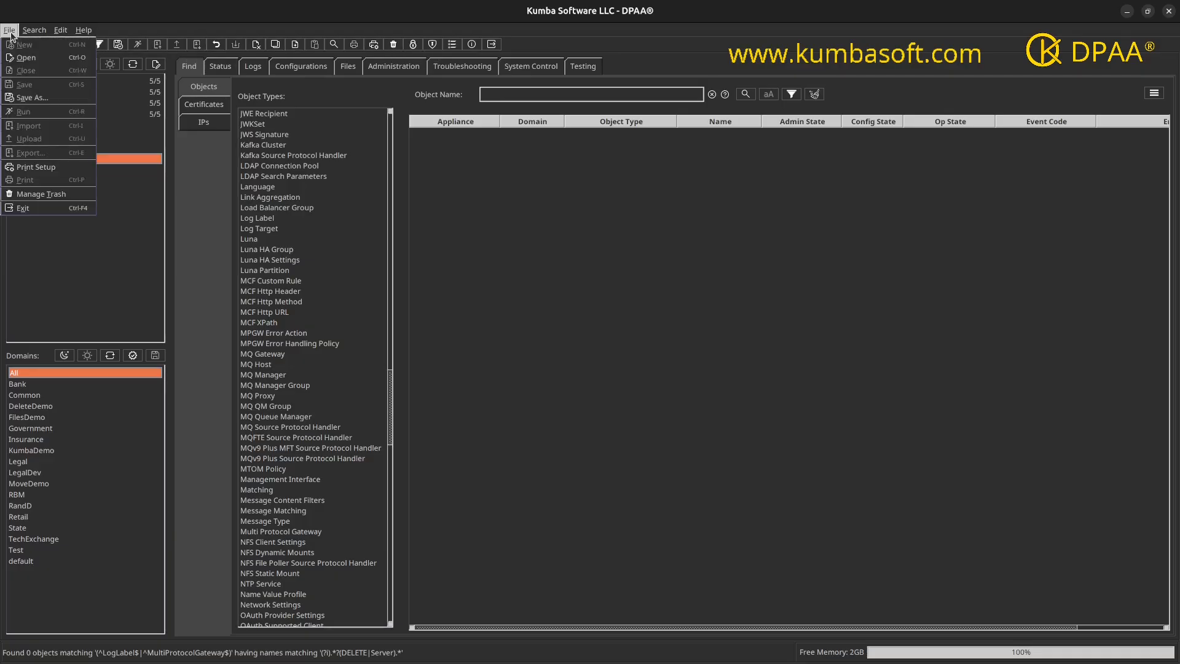
left_click(34, 195)
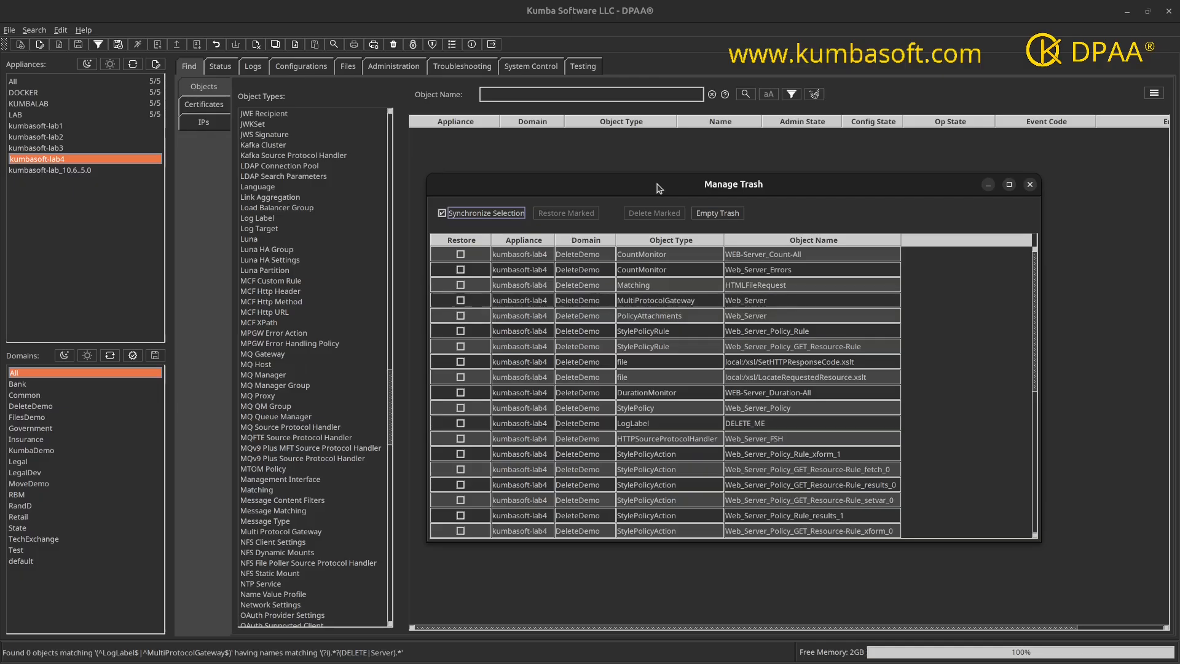
Reposition and enlarge the Manage Trash window and widen its Object Name column
left_click_drag(657, 188, 376, 60)
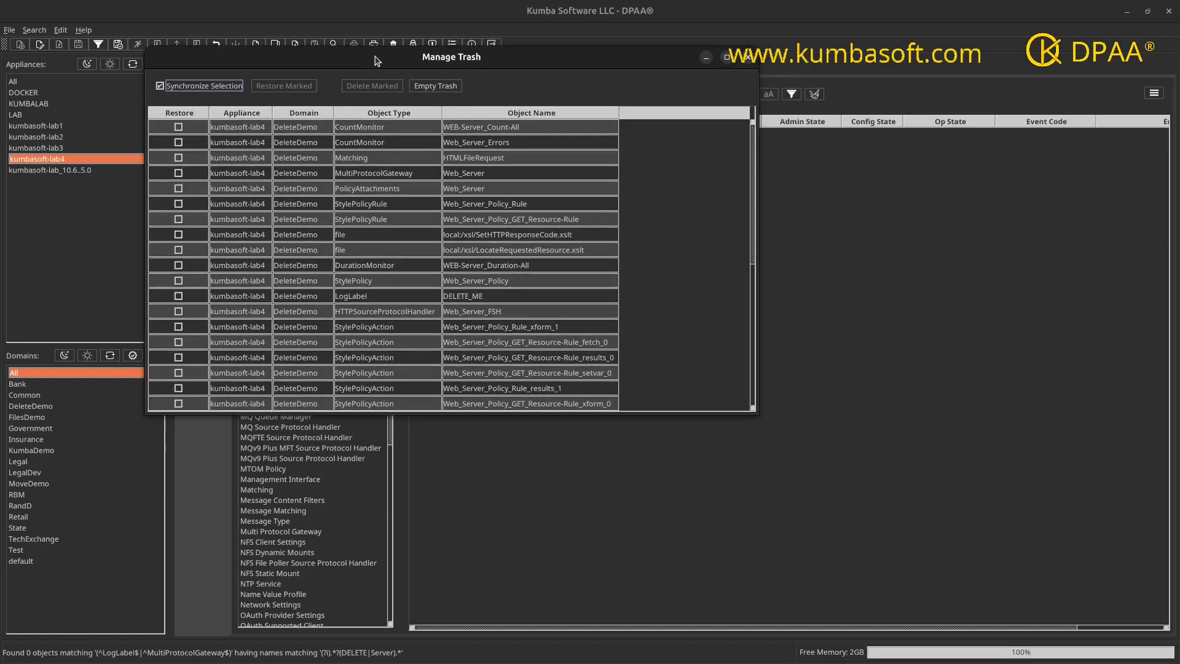
left_click_drag(751, 417, 992, 576)
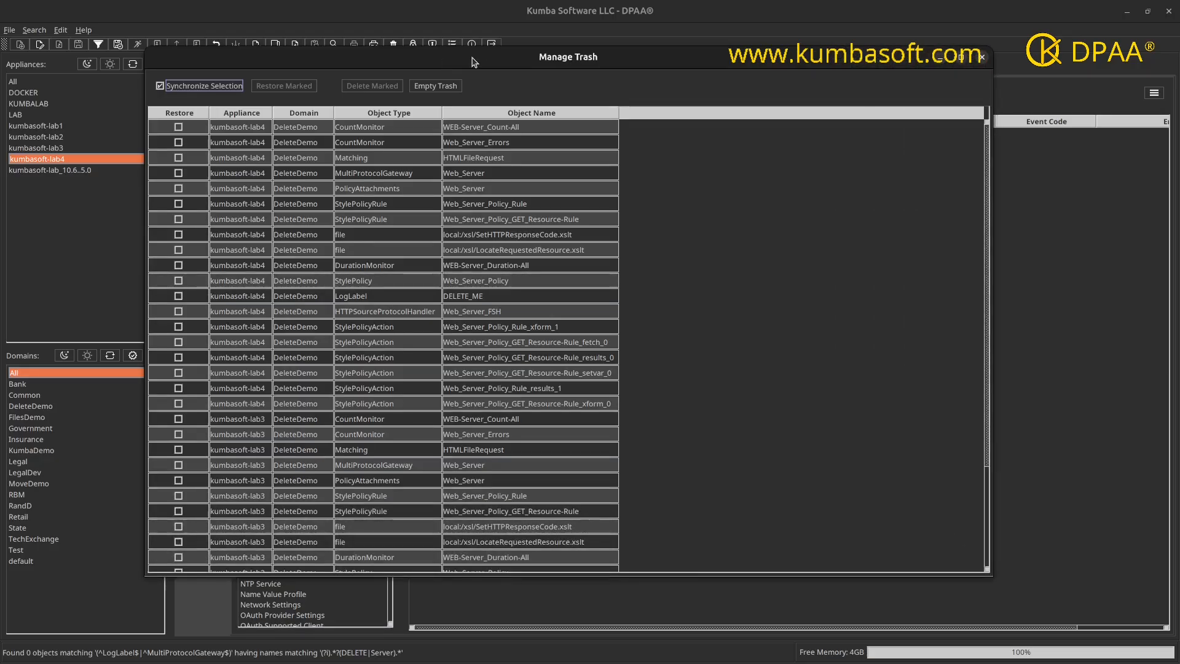
left_click_drag(447, 61, 529, 59)
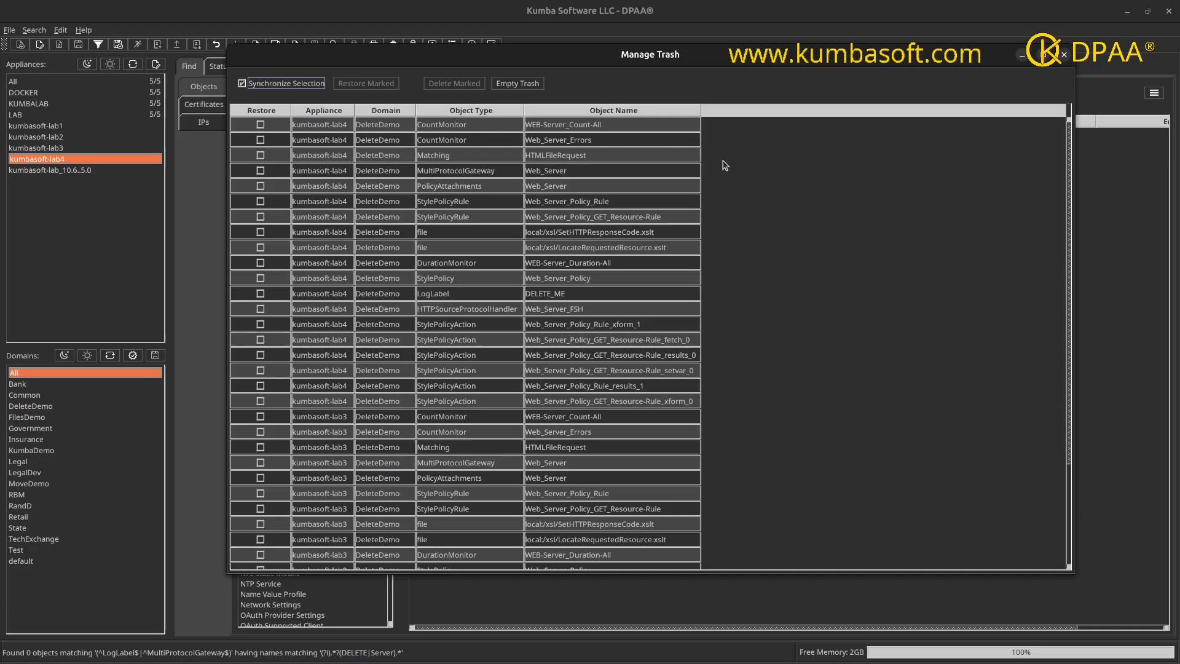
left_click_drag(701, 114, 740, 114)
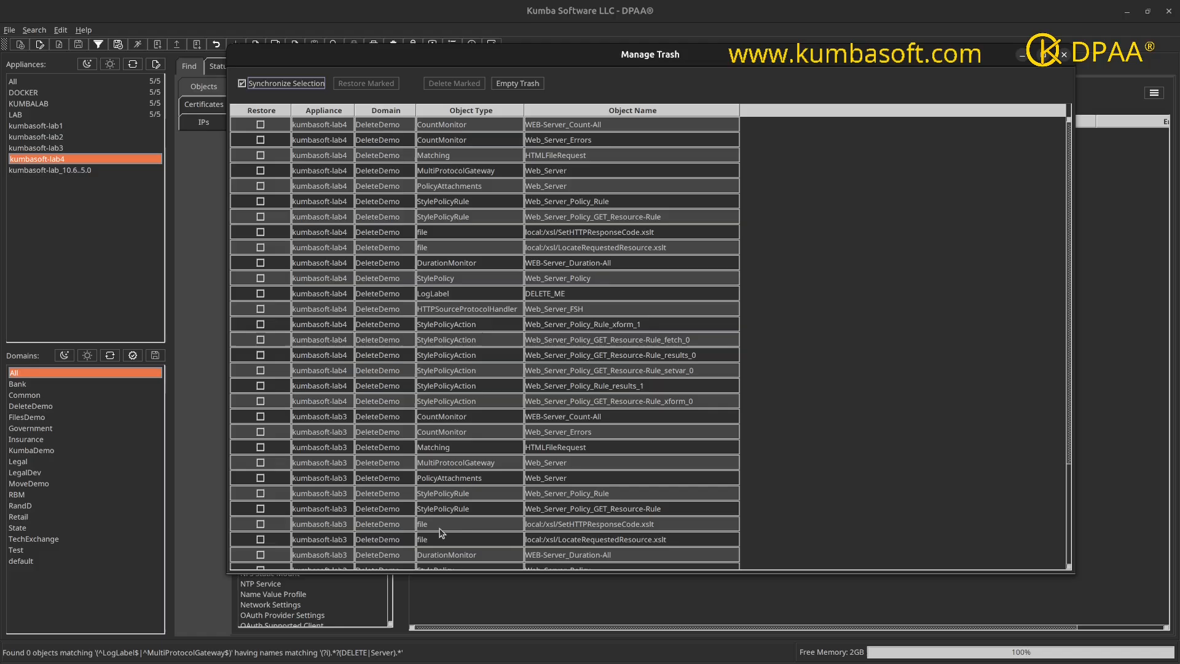
Mark the kumbasoft-lab4 LogLabel DELETE_ME for restore with Synchronize Selection on, and check its kumbasoft-lab3 counterpart
left_click(586, 523)
left_click(585, 539, "ctrl")
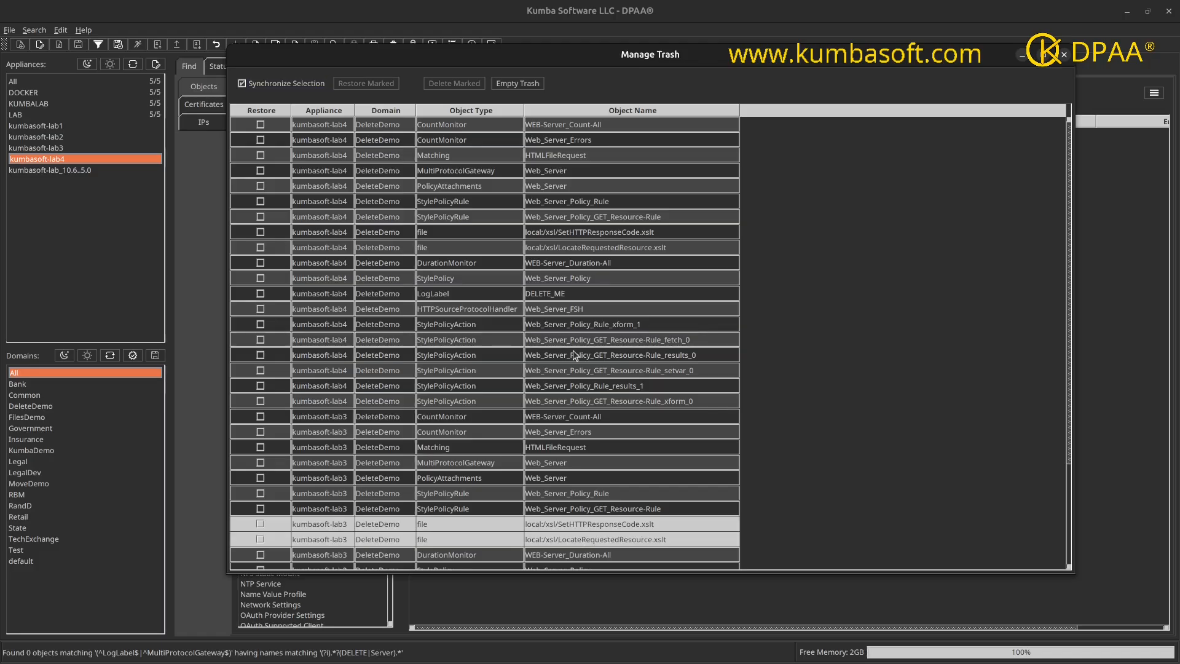
left_click(563, 304)
left_click(559, 293)
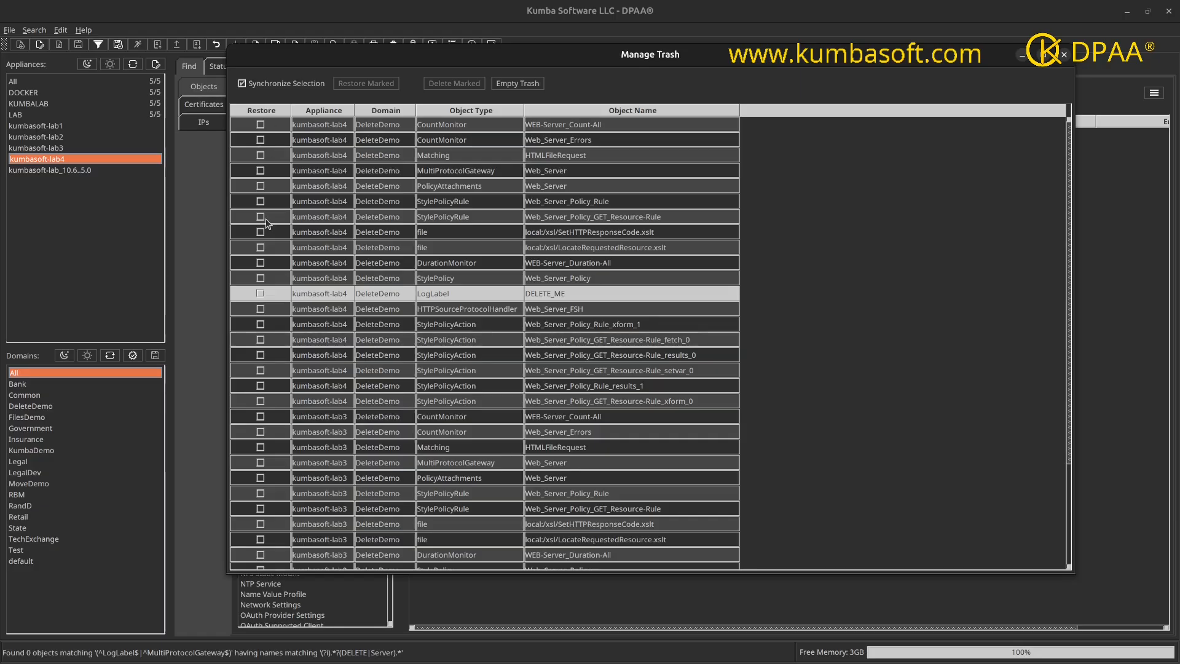
left_click(261, 293)
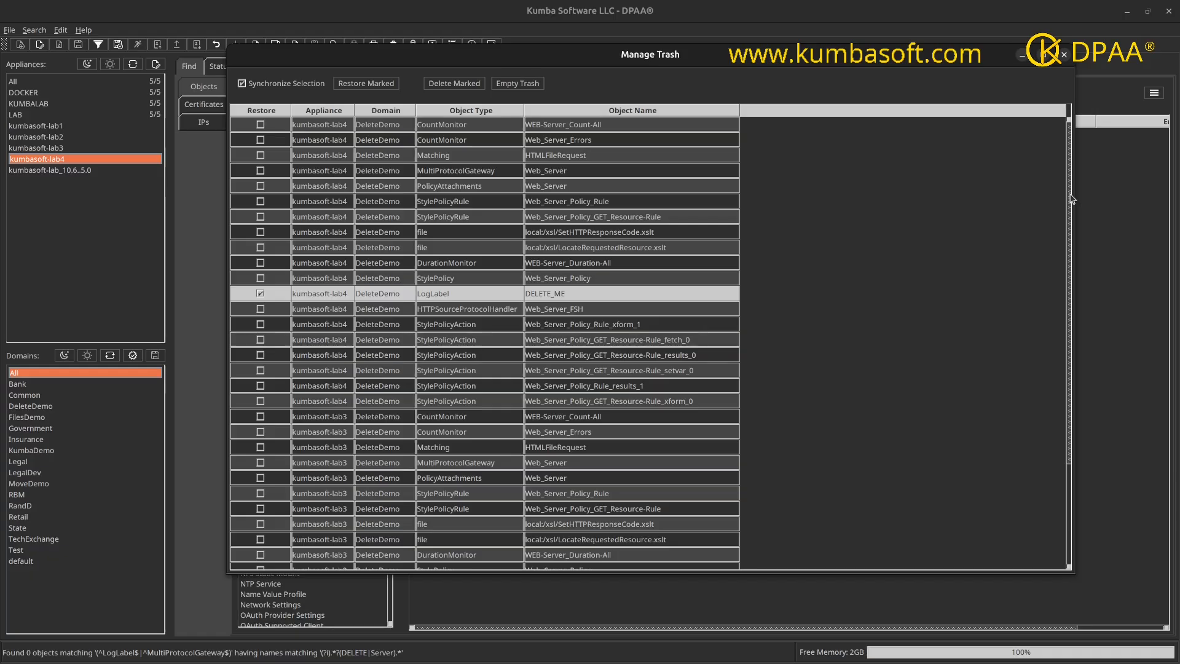
left_click_drag(1071, 198, 1071, 256)
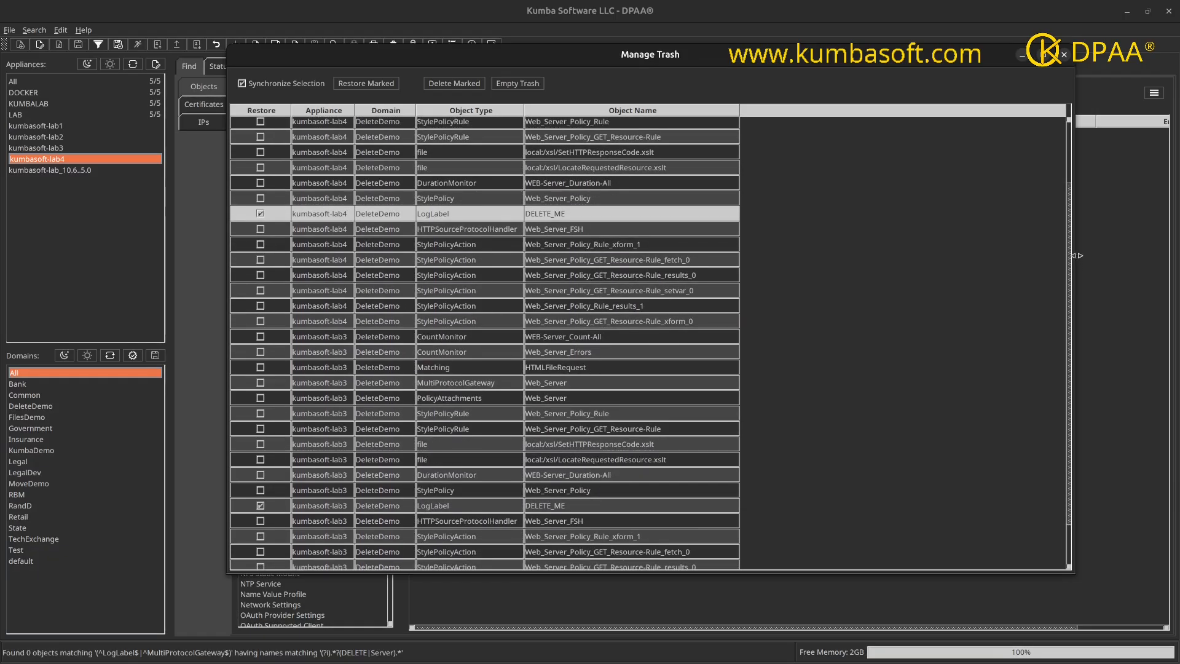
left_click(560, 508)
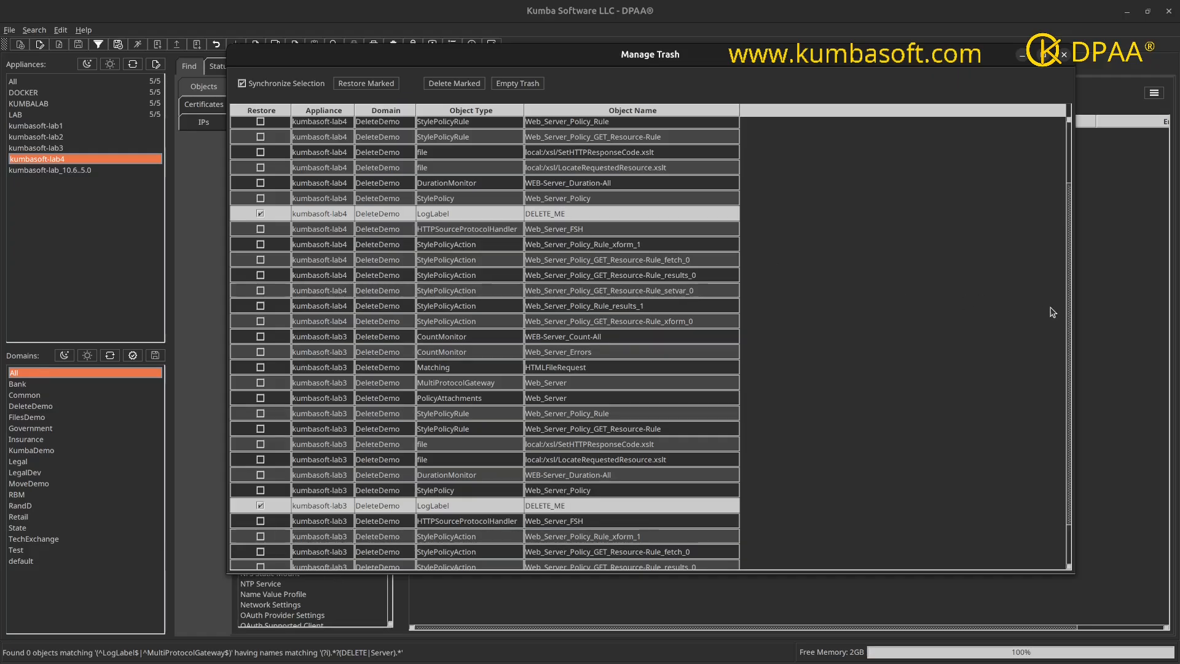
Narrow the trash window, turn off Synchronize Selection, and unmark and re-mark only the kumbasoft-lab4 LogLabel DELETE_ME
left_click_drag(1076, 304, 770, 308)
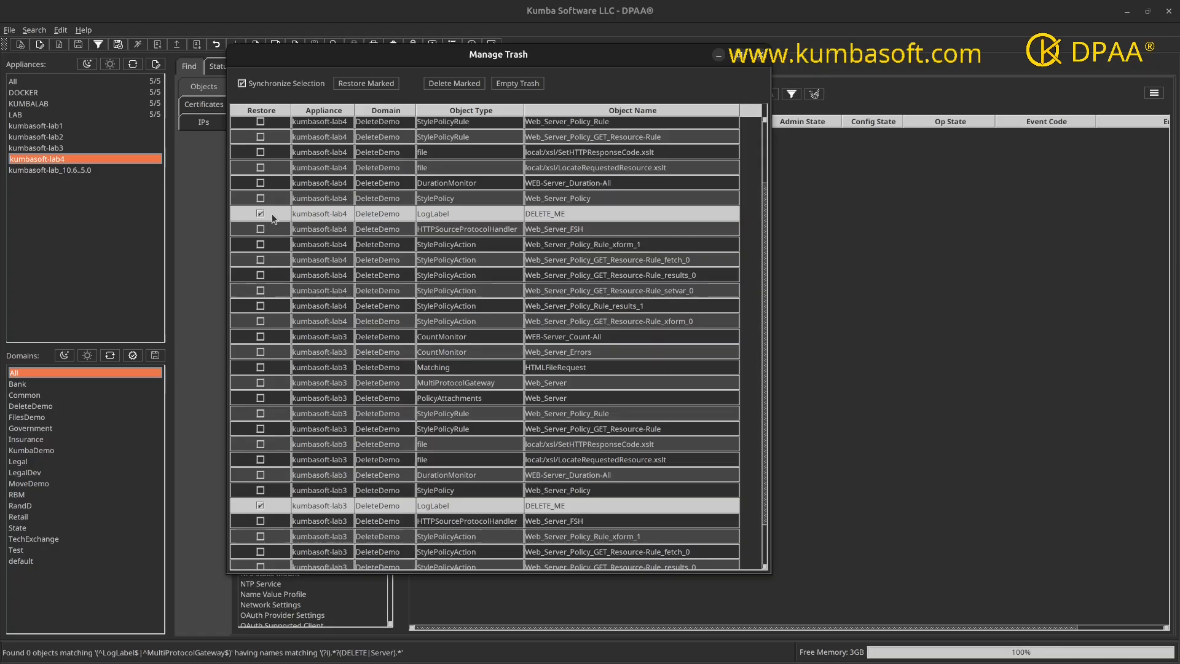
left_click(243, 84)
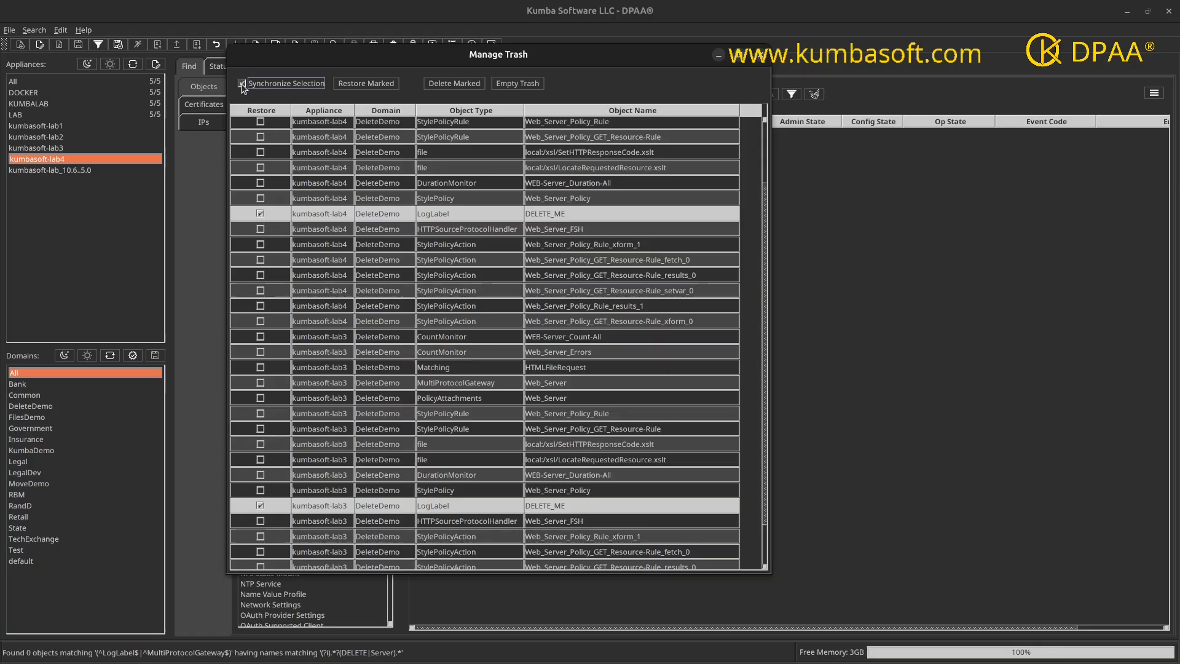
left_click(259, 214)
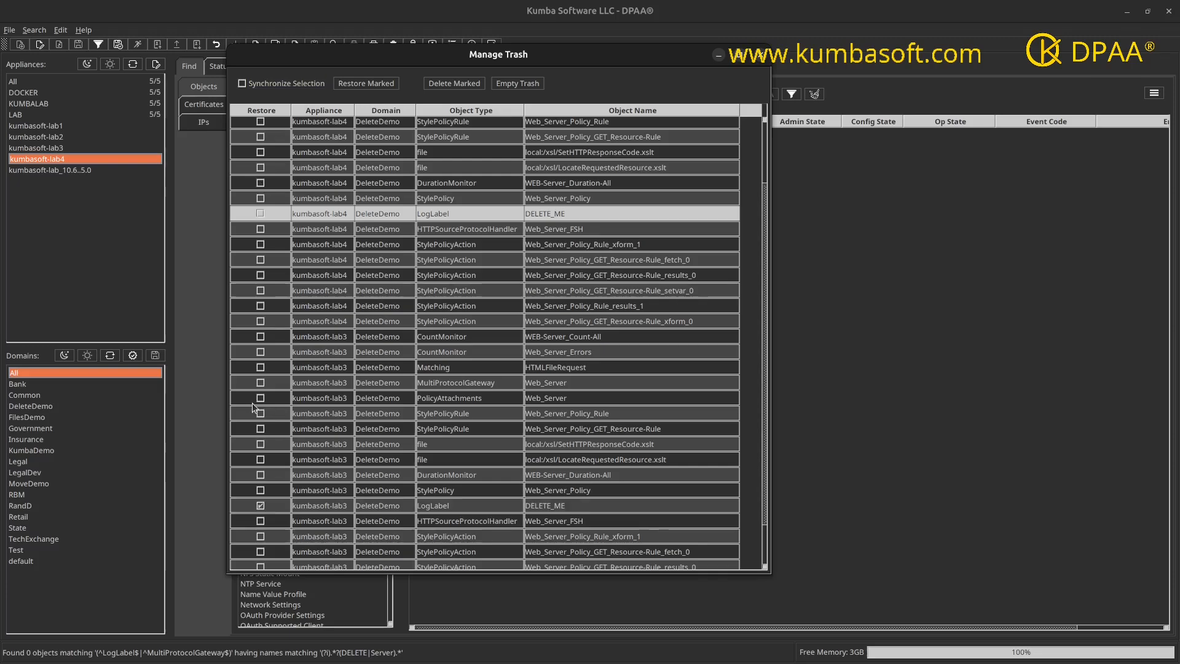
left_click(376, 505)
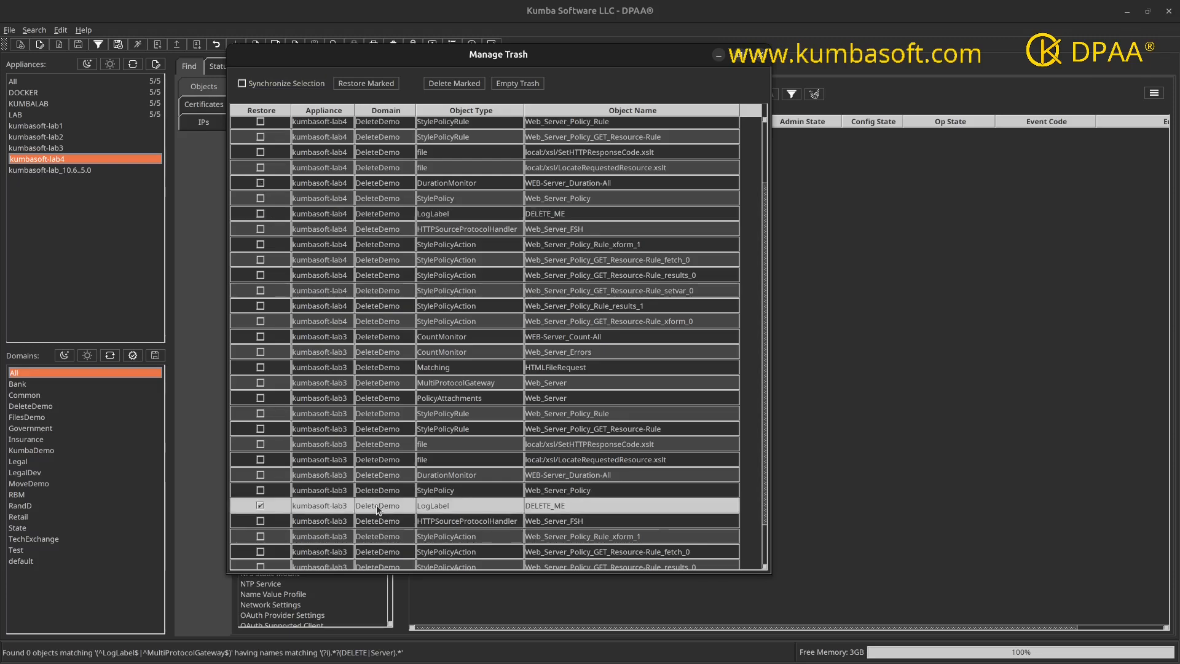
left_click(310, 200)
left_click(260, 213)
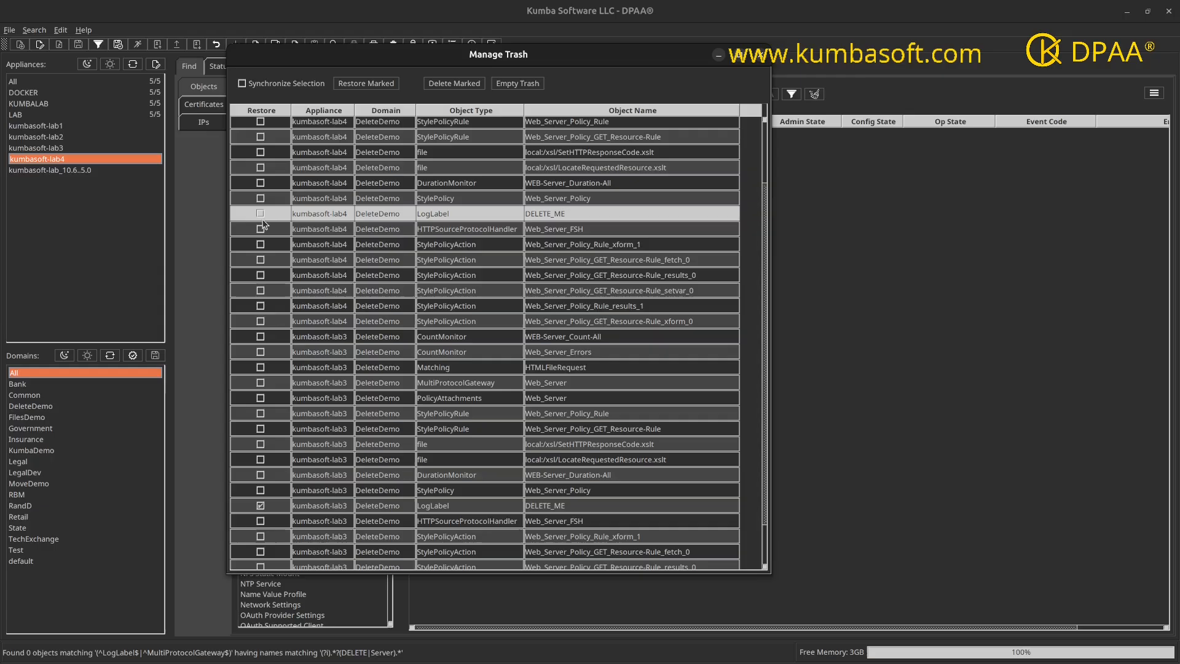
left_click(259, 213)
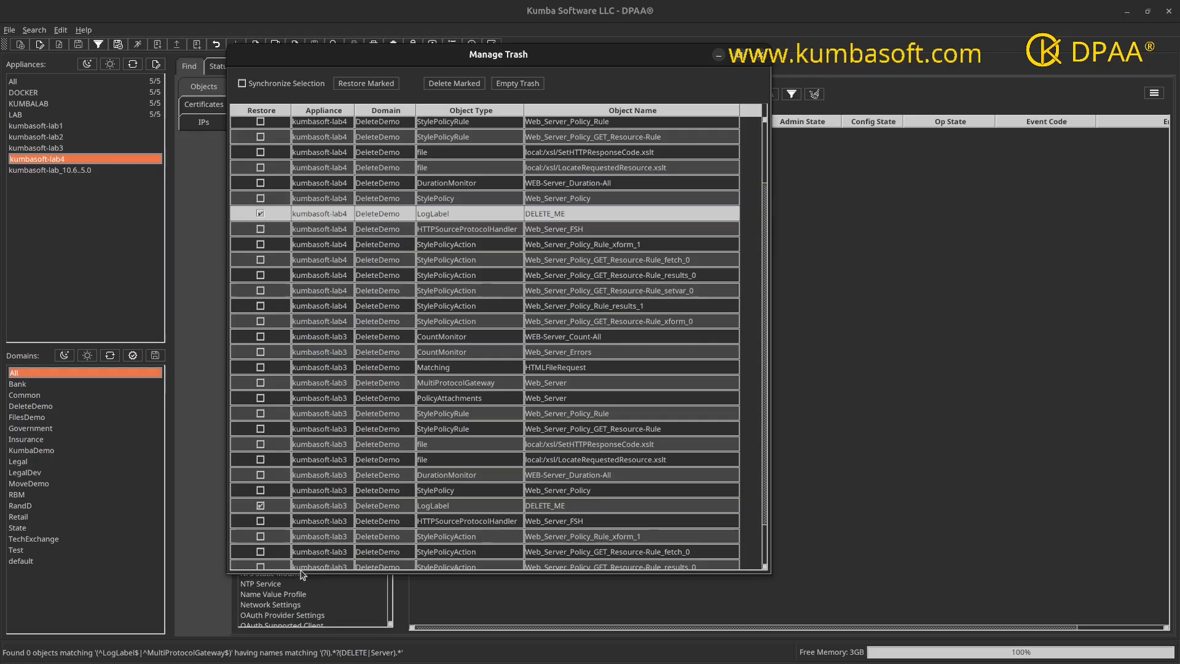
Mark only the kumbasoft-lab4 HTTPSourceProtocolHandler Web_Server_FSH for restore, and unmark it again
left_click(313, 229)
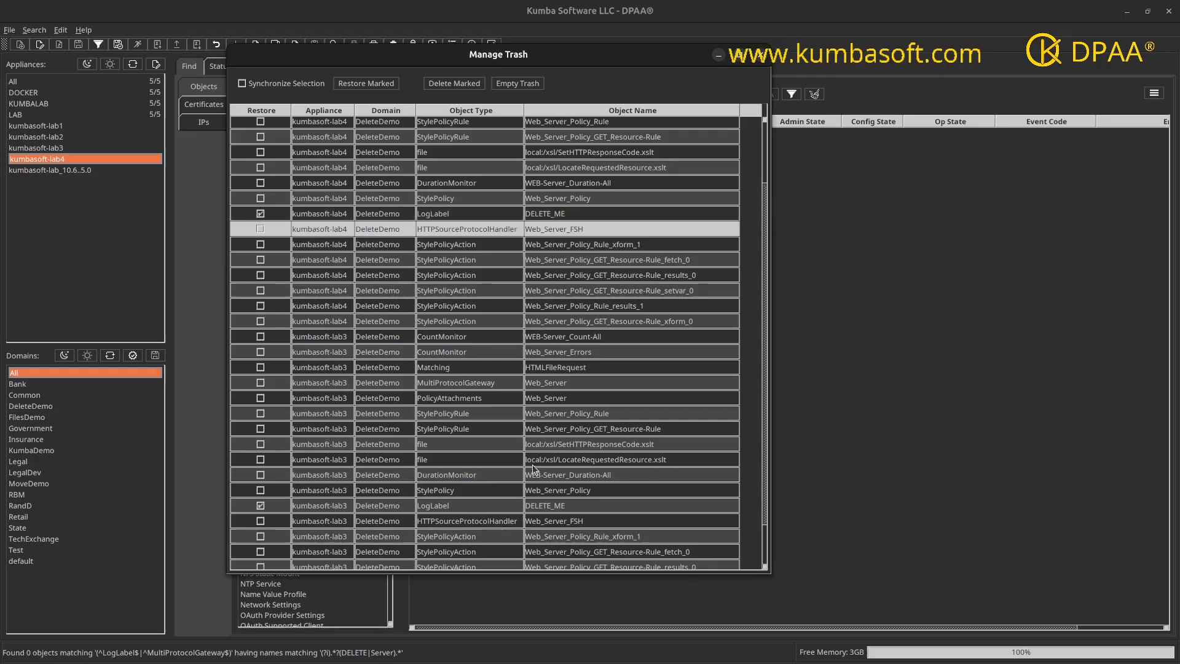
left_click(260, 228)
left_click(413, 523)
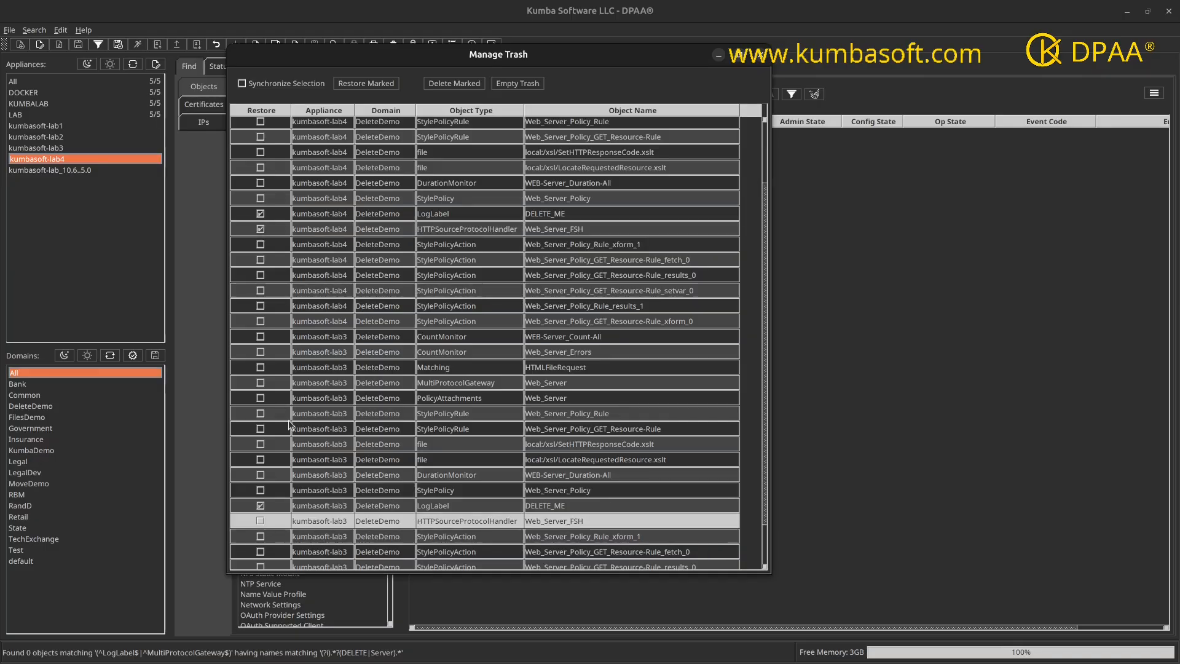
left_click(261, 230)
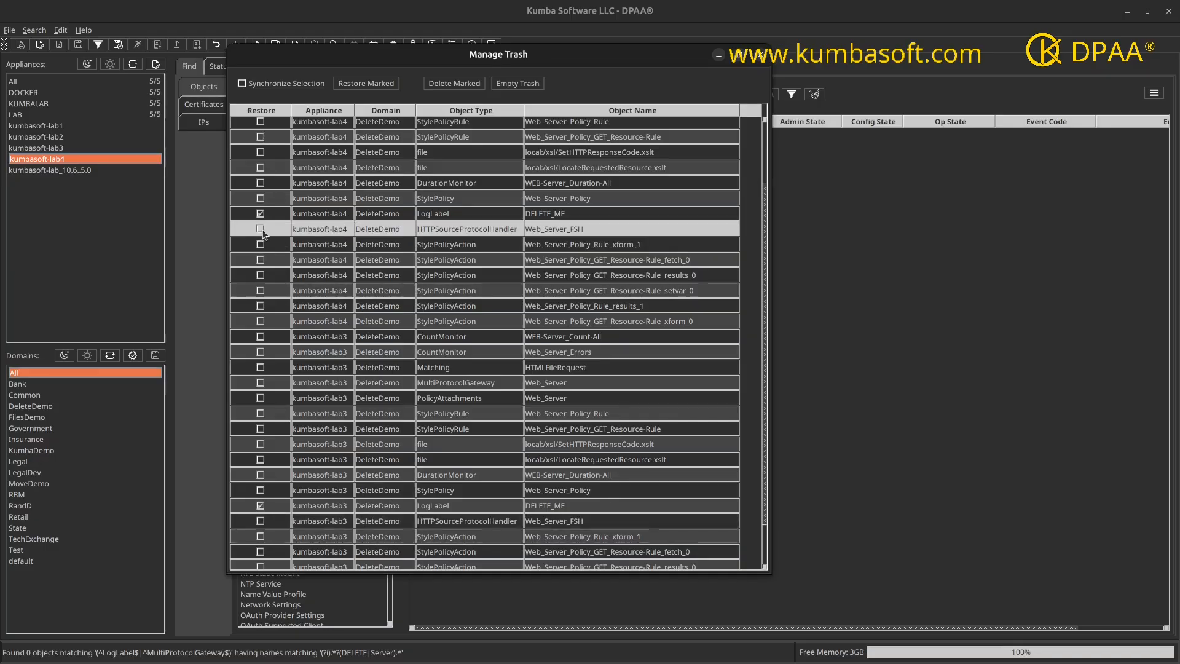
left_click(307, 214)
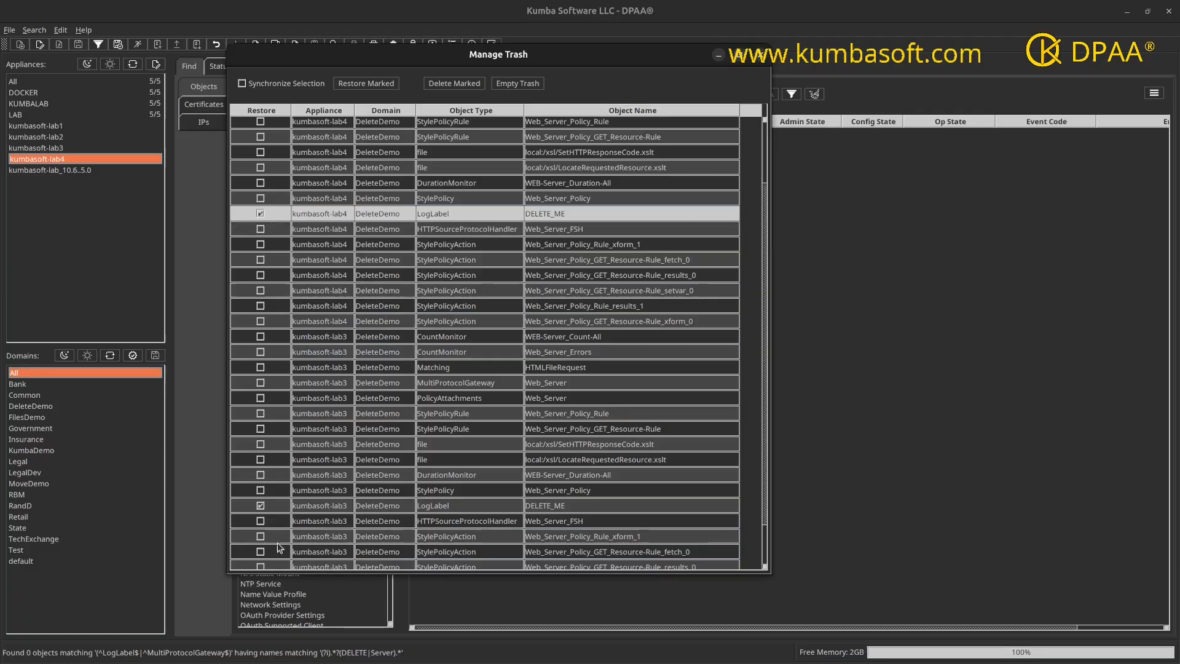
left_click(336, 509)
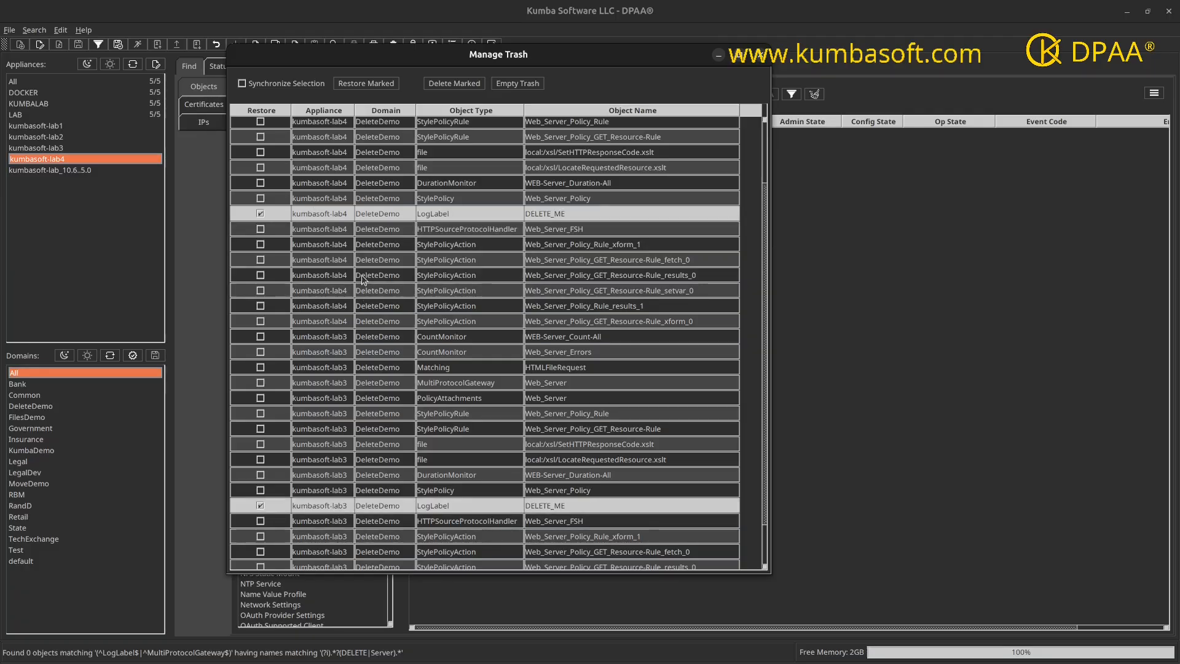
left_click(340, 213)
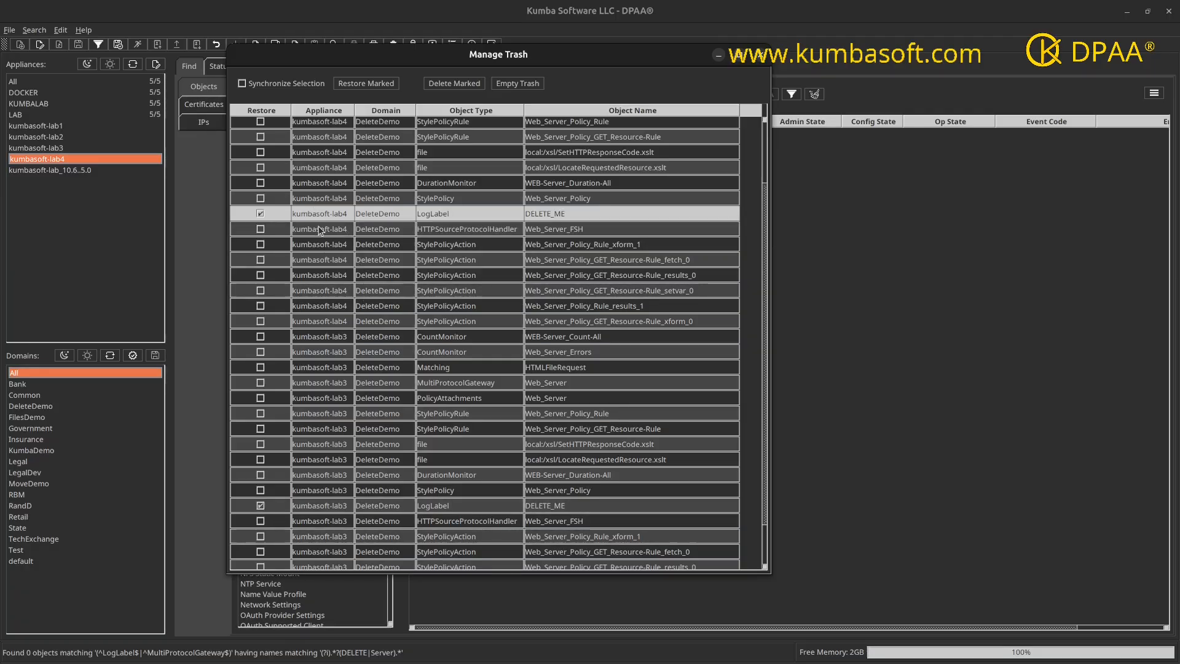
left_click(319, 230)
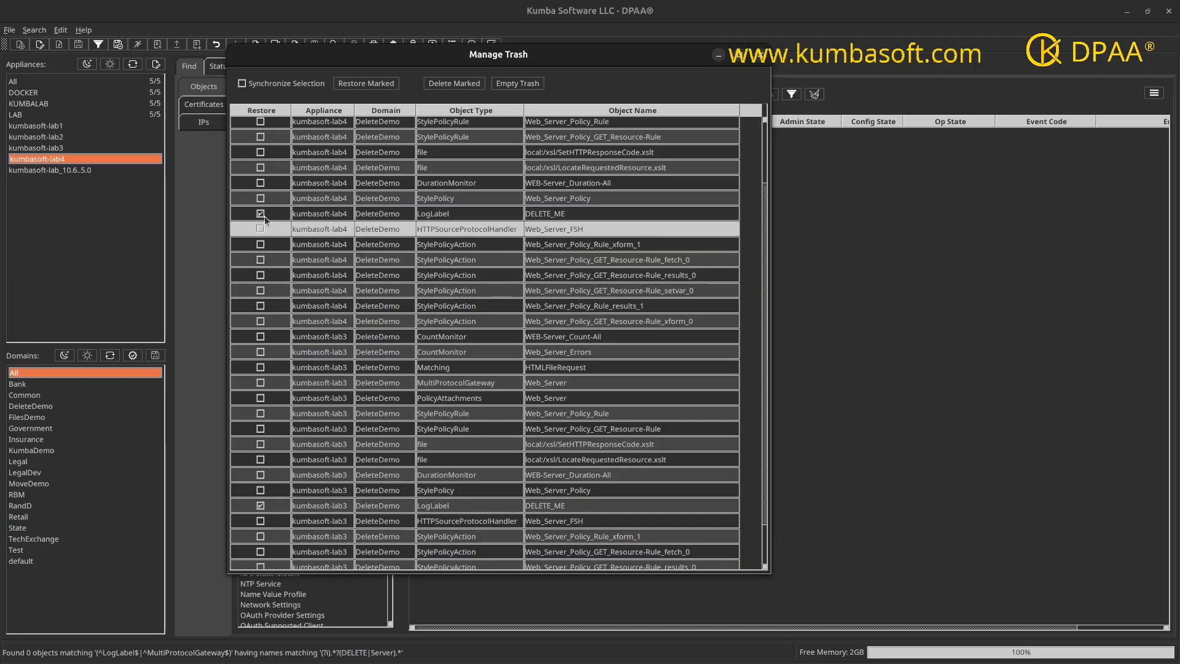
Restore the marked DELETE_ME log labels from the trash, and close the results and the trash manager
left_click(379, 86)
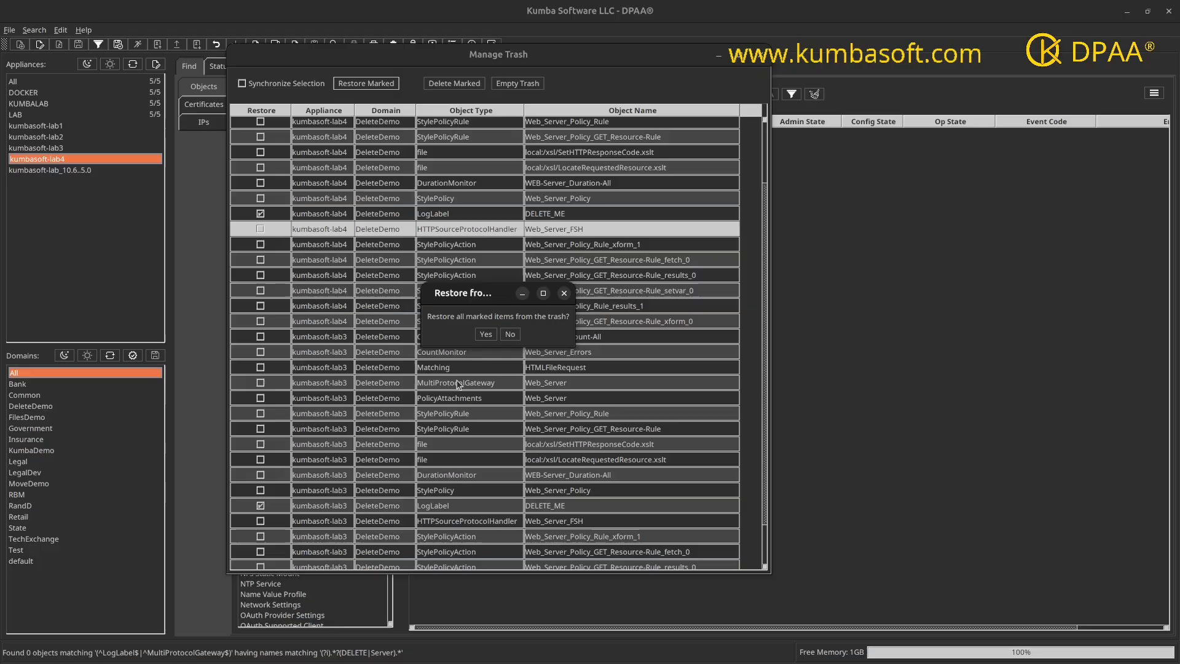
left_click(485, 335)
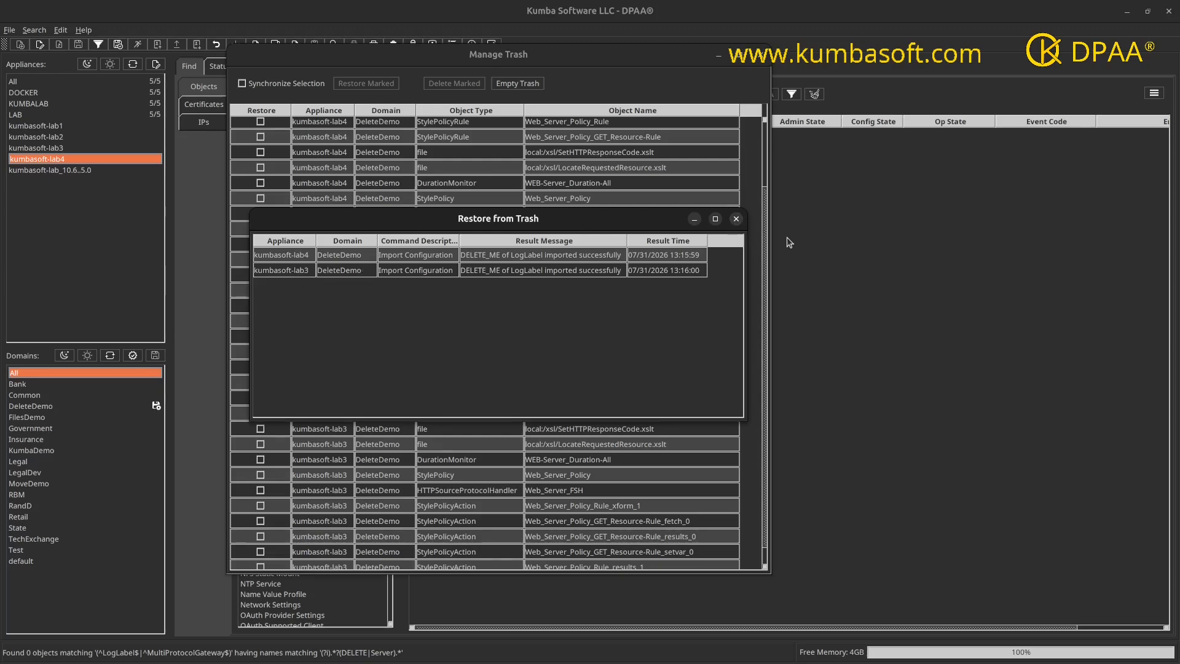
left_click(735, 218)
left_click(760, 61)
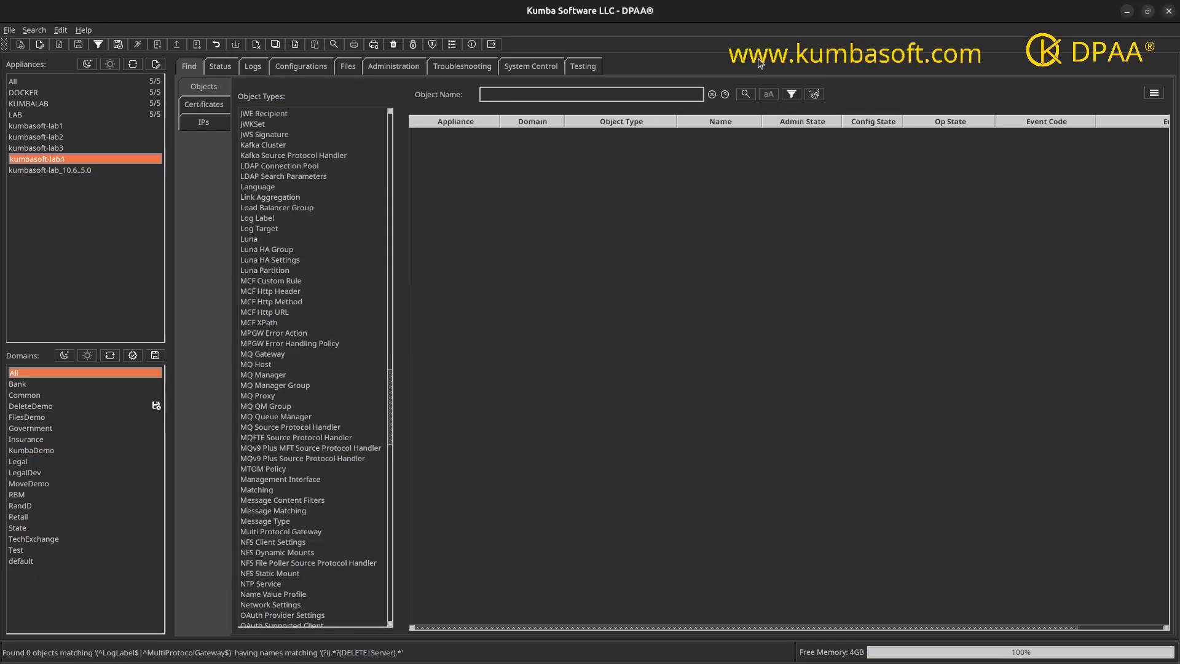
Search for Log Label objects named DELETE in the DeleteDemo domain on kumbasoft-lab3 and kumbasoft-lab4, and select the matches
key("shift+Up")
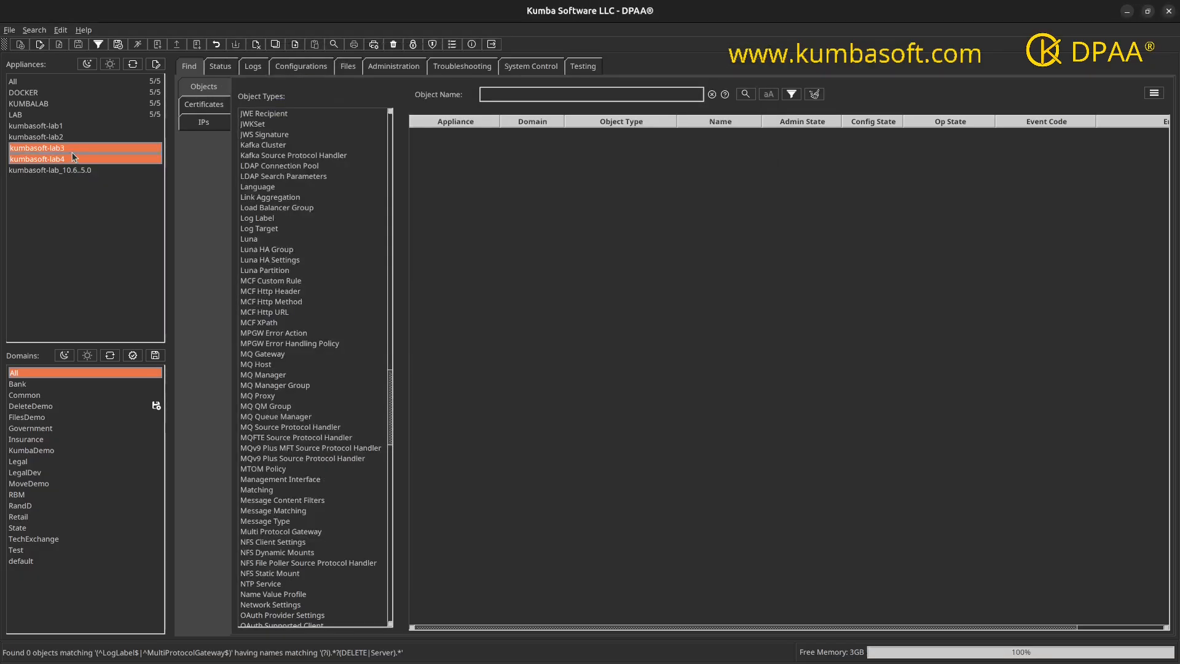
left_click(39, 407)
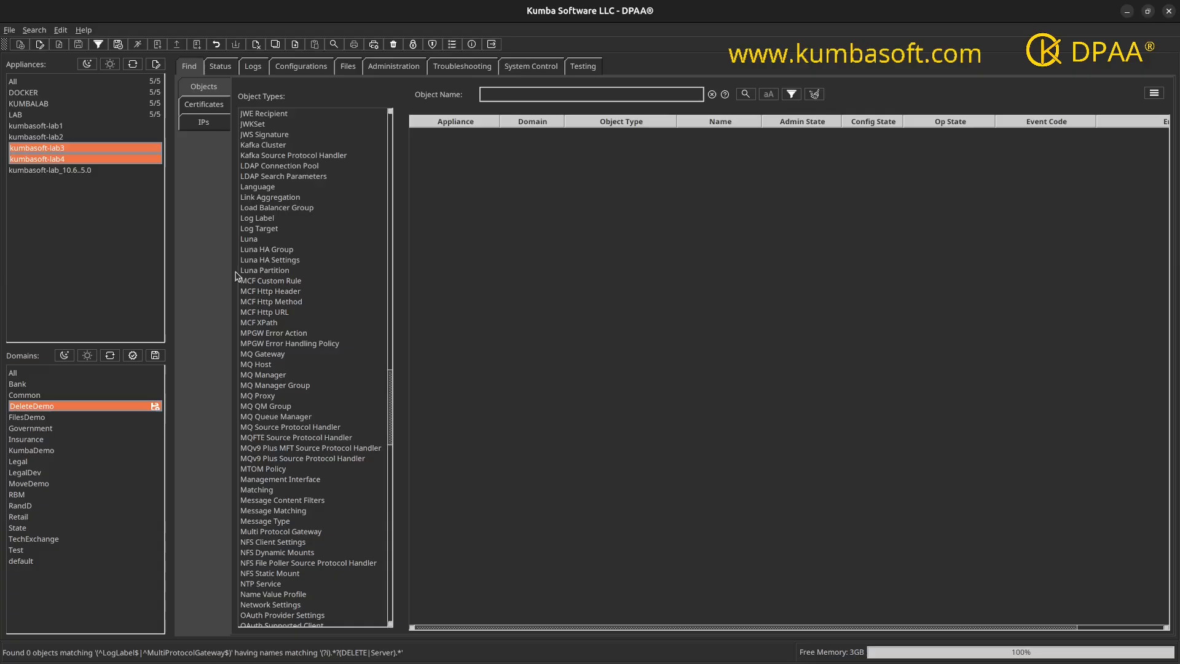
left_click(262, 219)
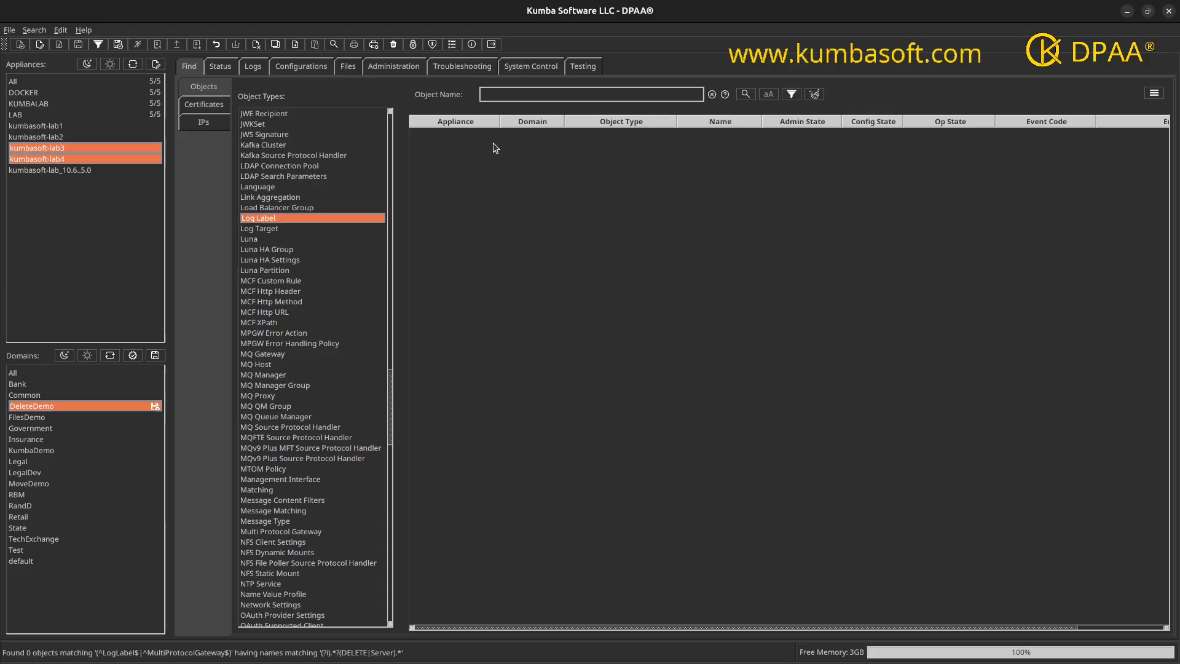
type("DELETE")
left_click(745, 95)
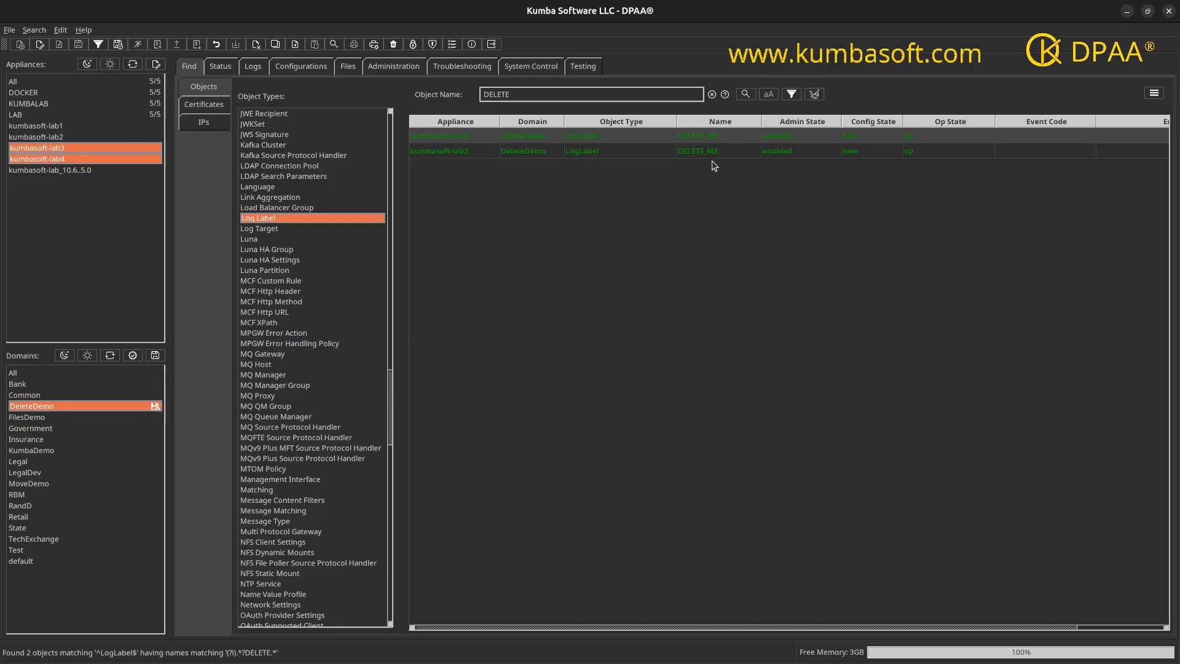
left_click_drag(706, 142, 705, 158)
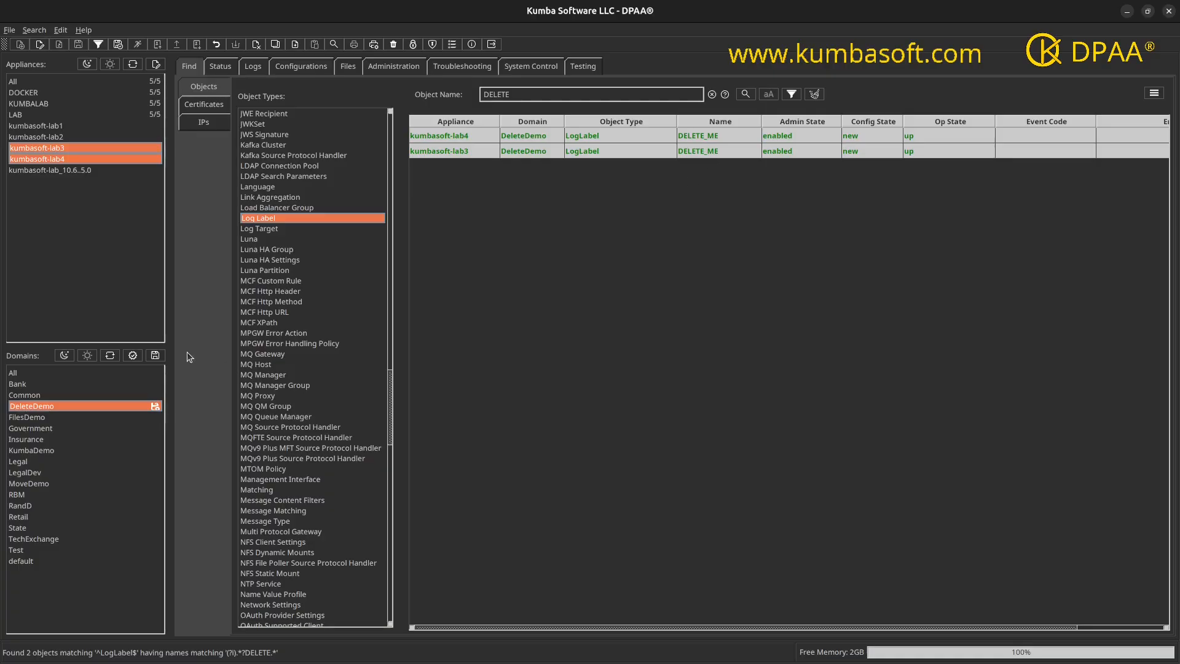
Save the DeleteDemo domain configuration on kumbasoft-lab3 and kumbasoft-lab4, close the results, and rerun the DELETE log label search
left_click(156, 356)
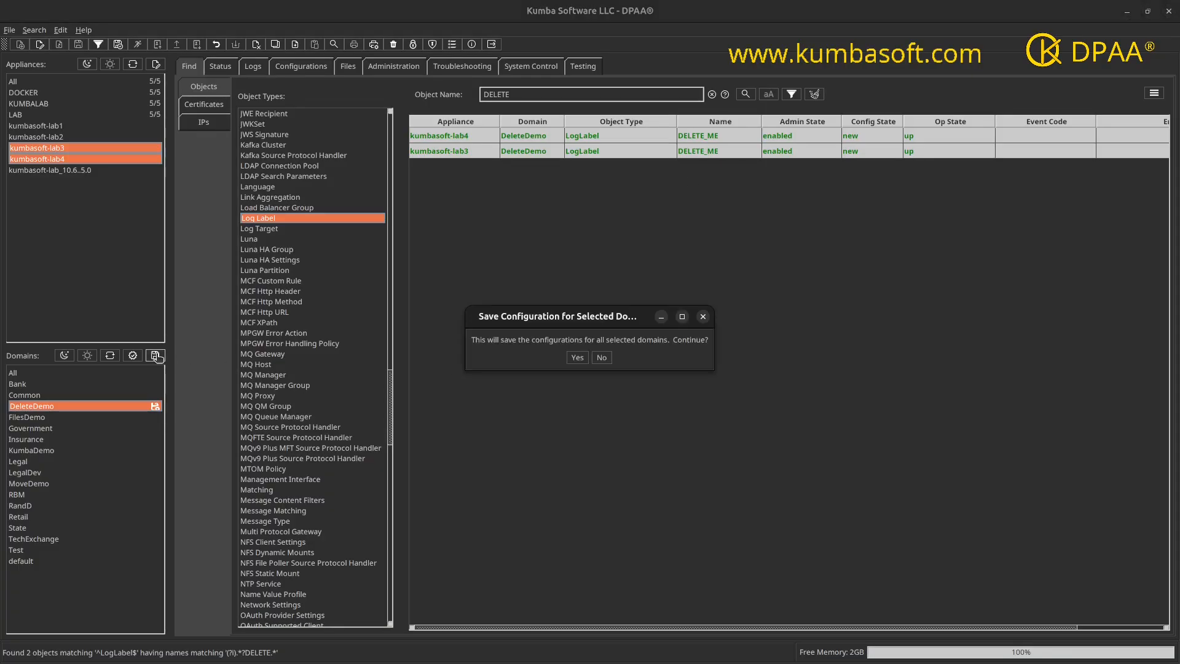
left_click(577, 357)
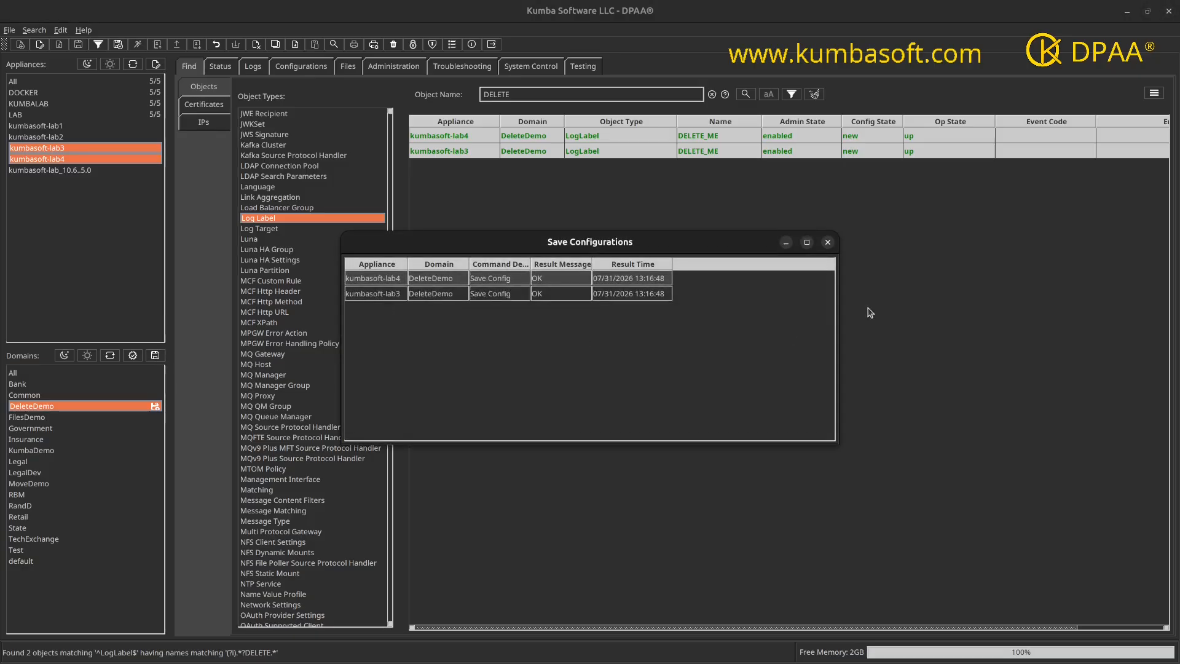
left_click(827, 243)
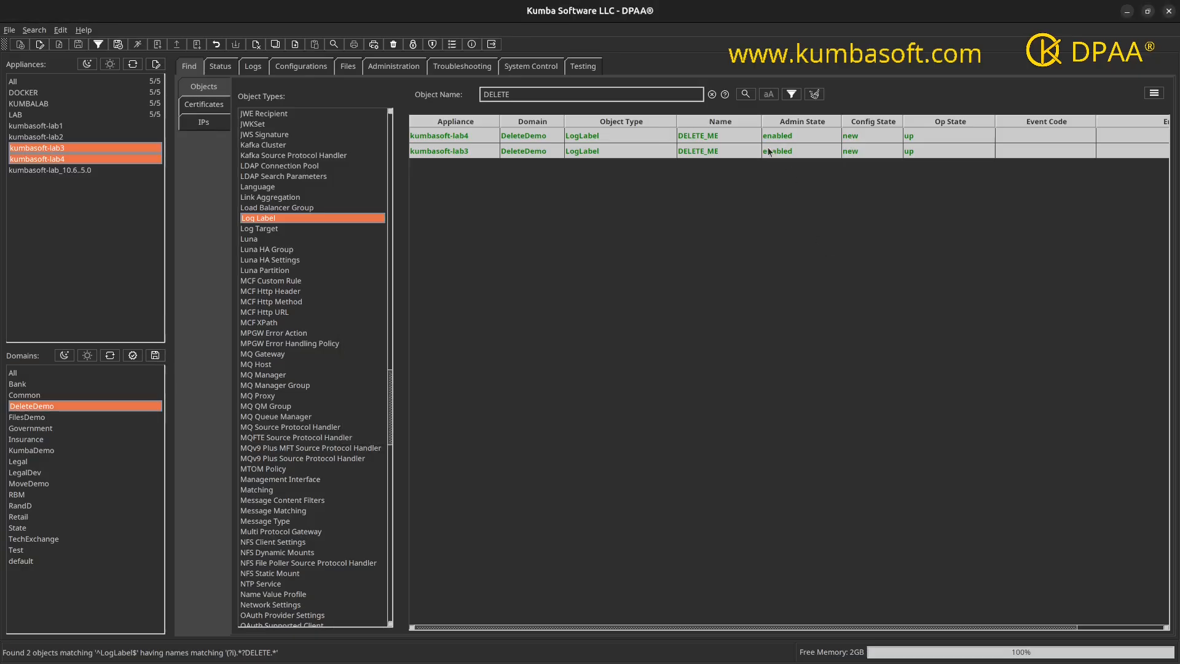
left_click(745, 93)
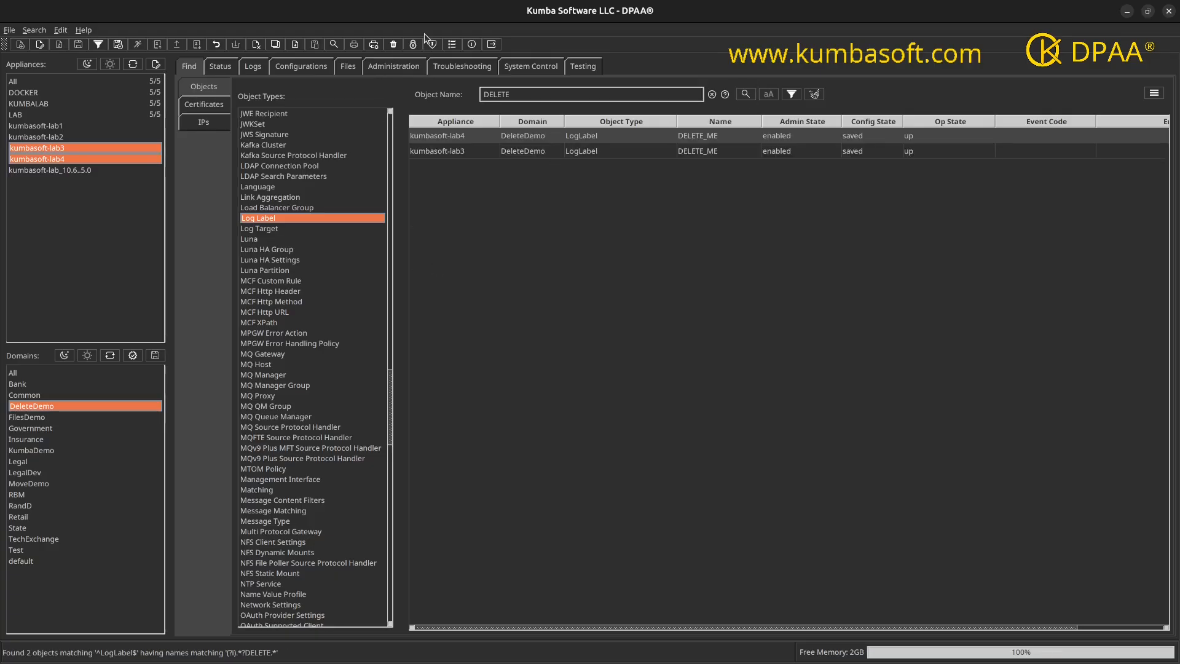
Open the trash manager and mark the CountMonitor objects WEB-Server_Count-All and Web_Server_Errors with Synchronize Selection on
left_click(398, 47)
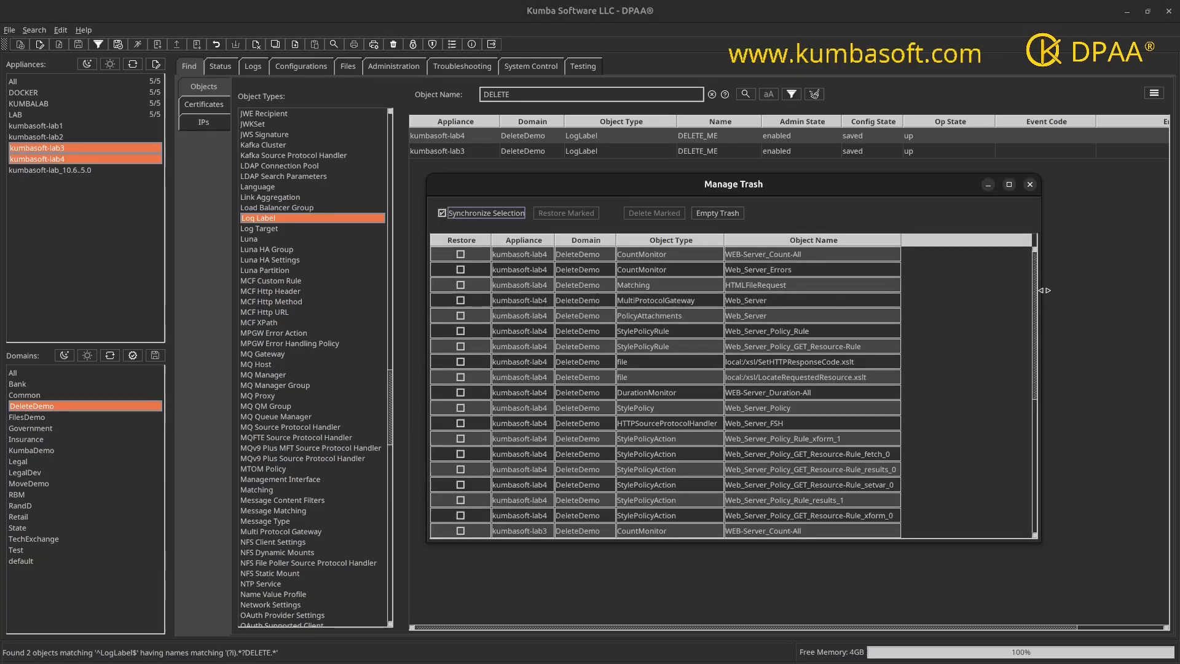
scroll(1037, 294, "down", 2)
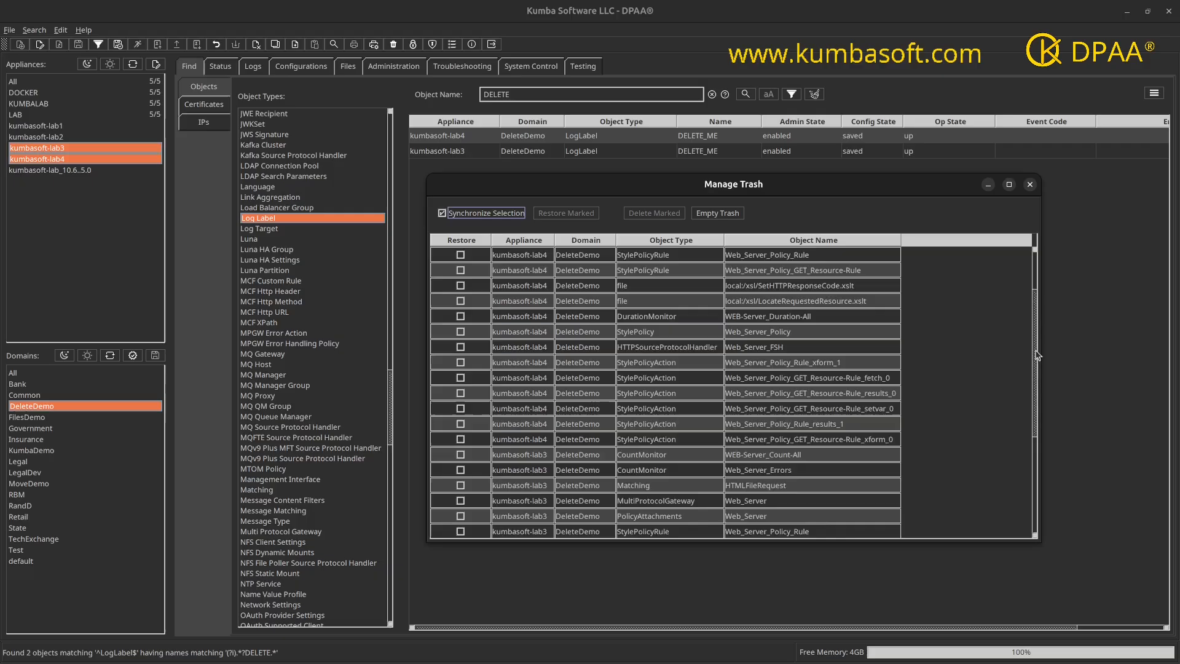
scroll(1037, 287, "up", 2)
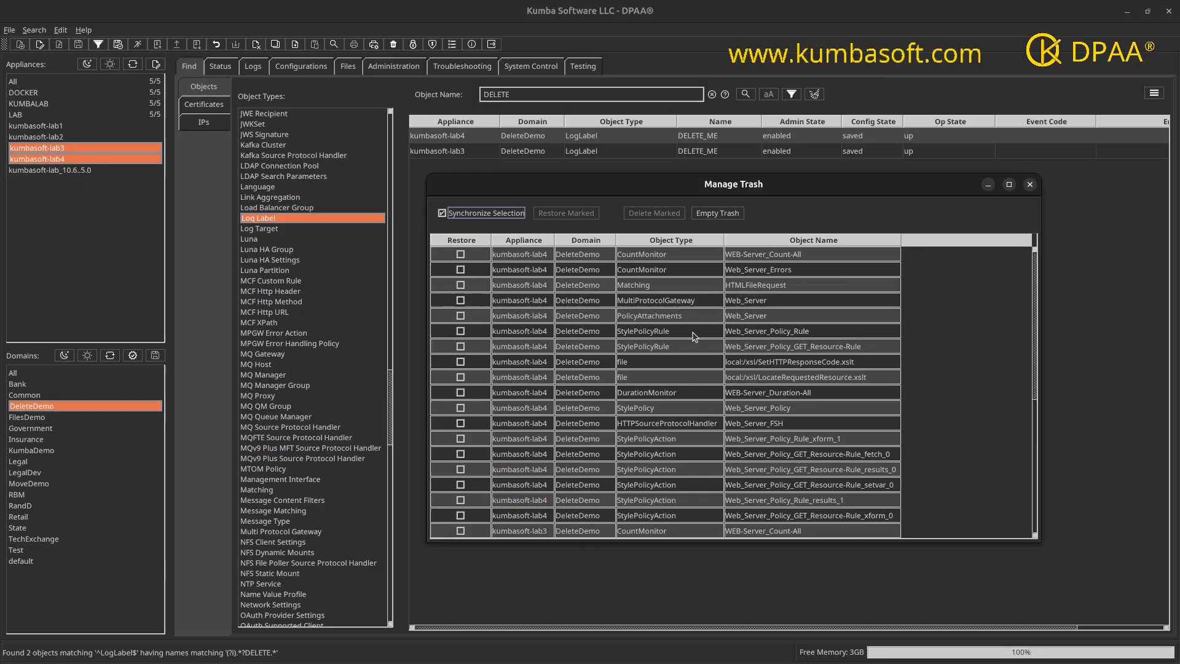
left_click(461, 254)
left_click(461, 270)
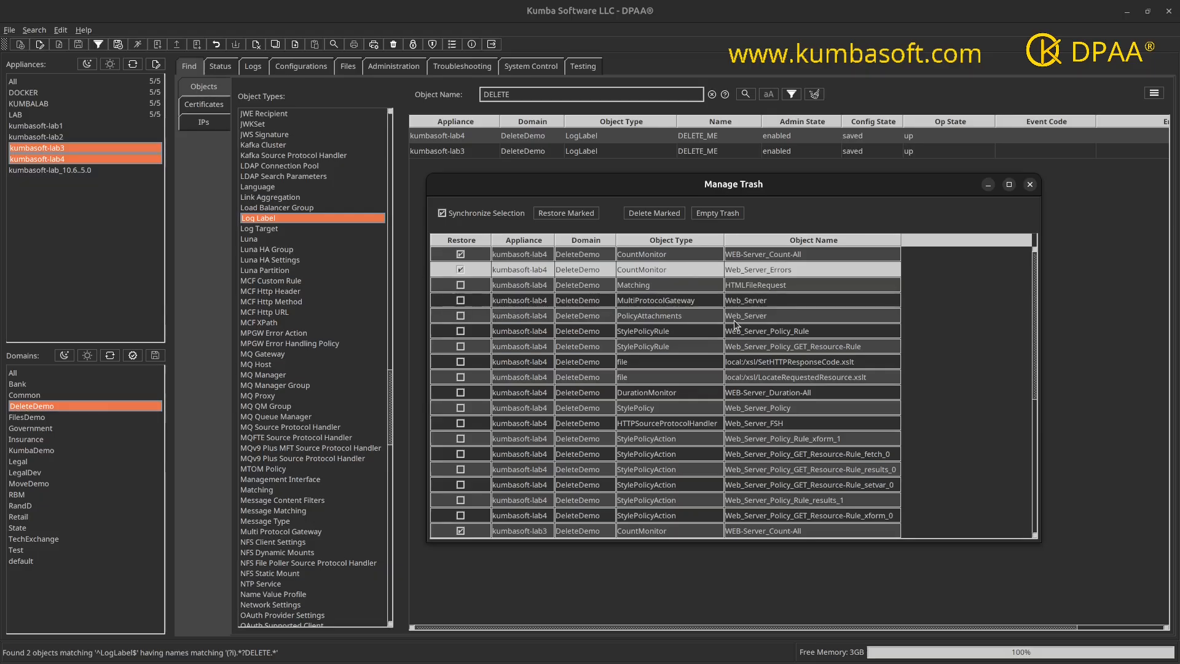
Review the marked count monitors on both appliances and permanently delete them from the trash
scroll(727, 362, "down", 4)
scroll(727, 363, "up", 4)
left_click_drag(667, 173, 668, 93)
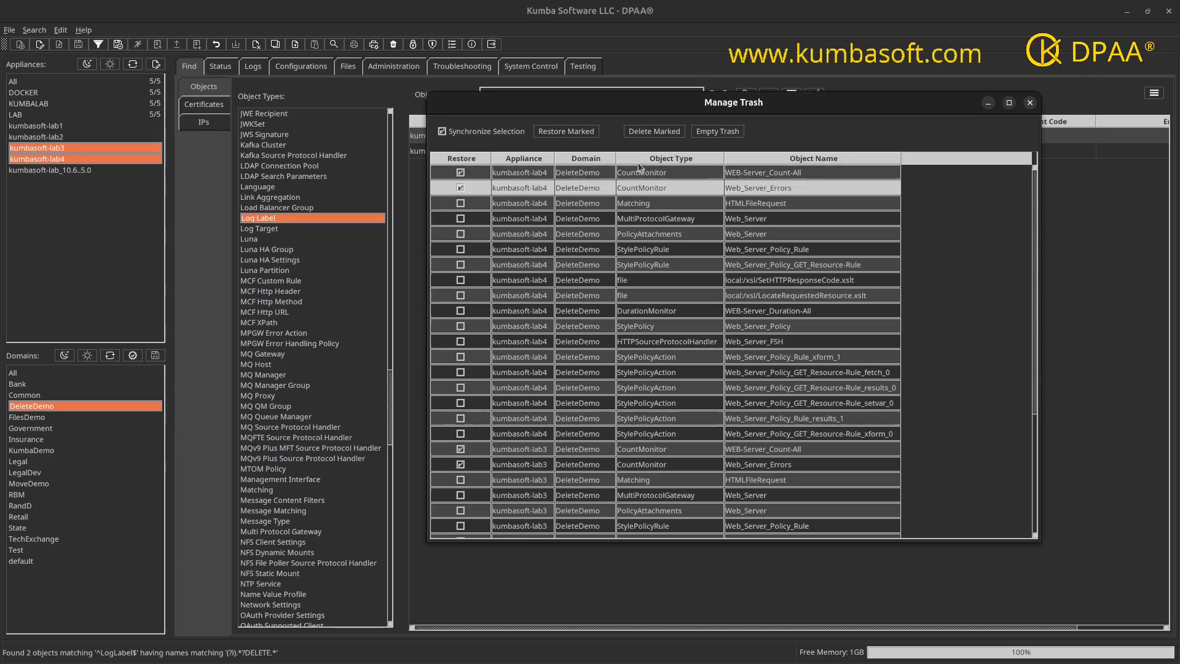
left_click(647, 133)
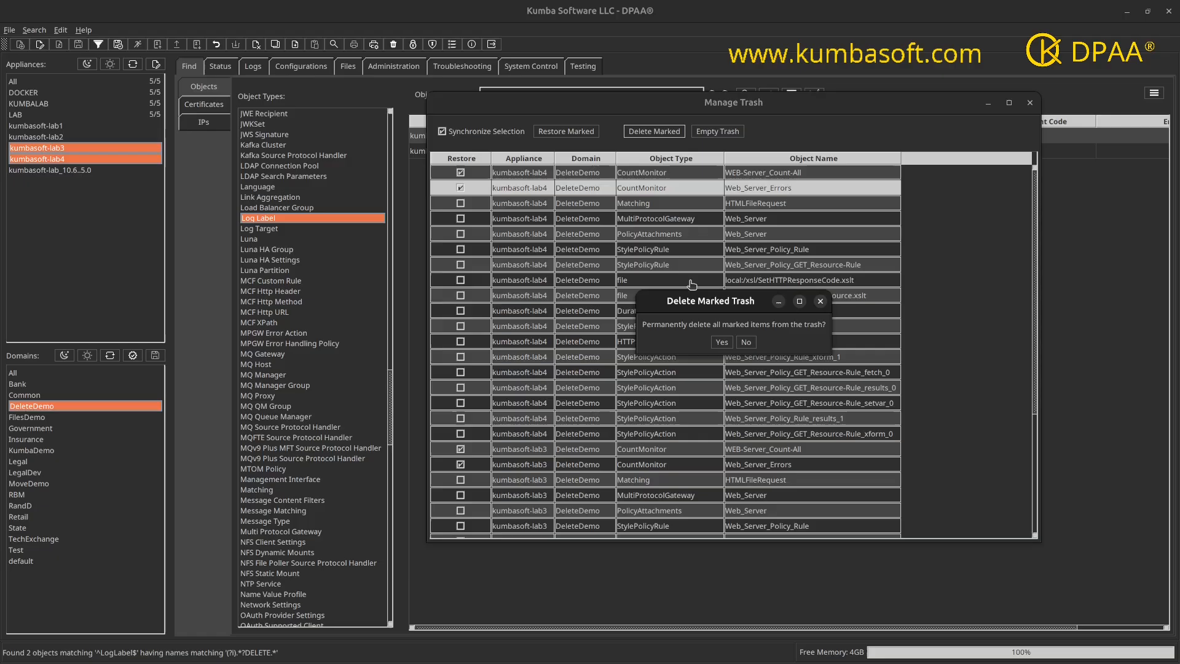
left_click(722, 343)
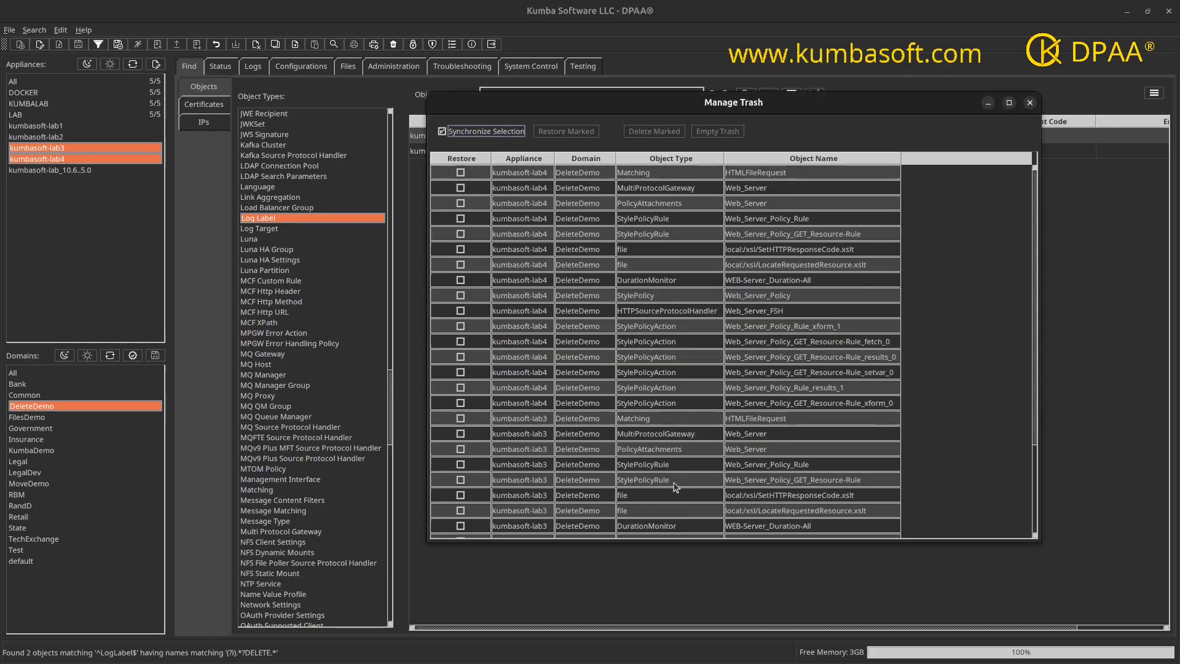
Restore SetHTTPResponseCode.xslt and LocateRequestedResource.xslt from the trash on both appliances, and close the results and the trash manager
left_click_drag(684, 545, 686, 591)
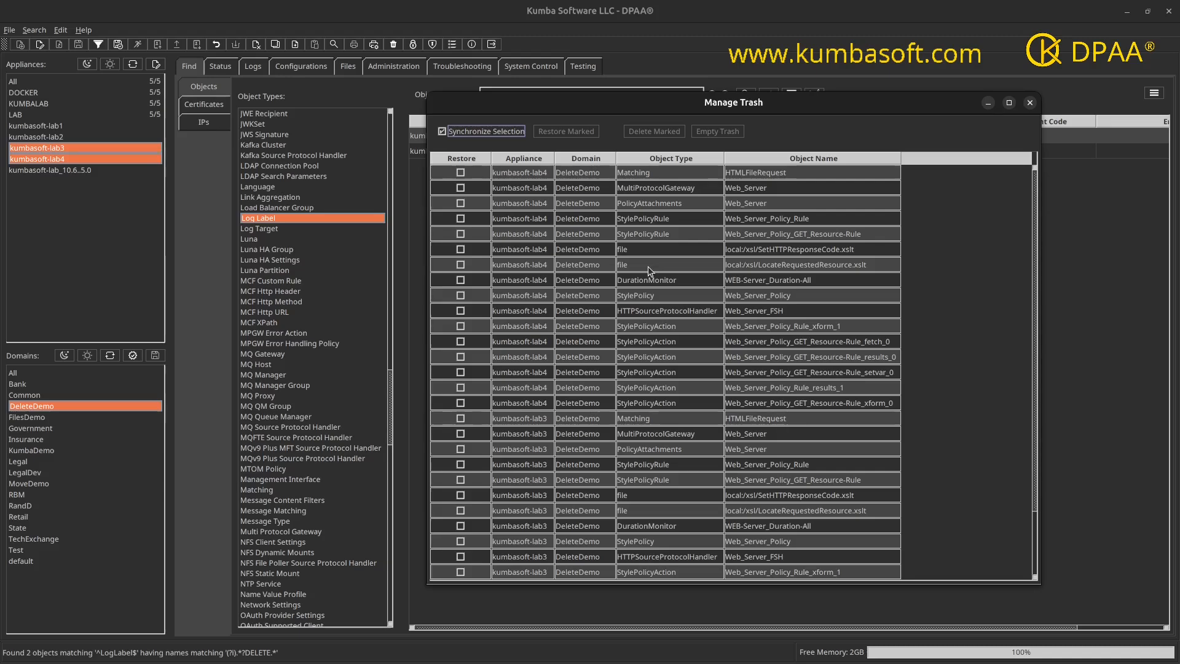
left_click(460, 249)
left_click(461, 264)
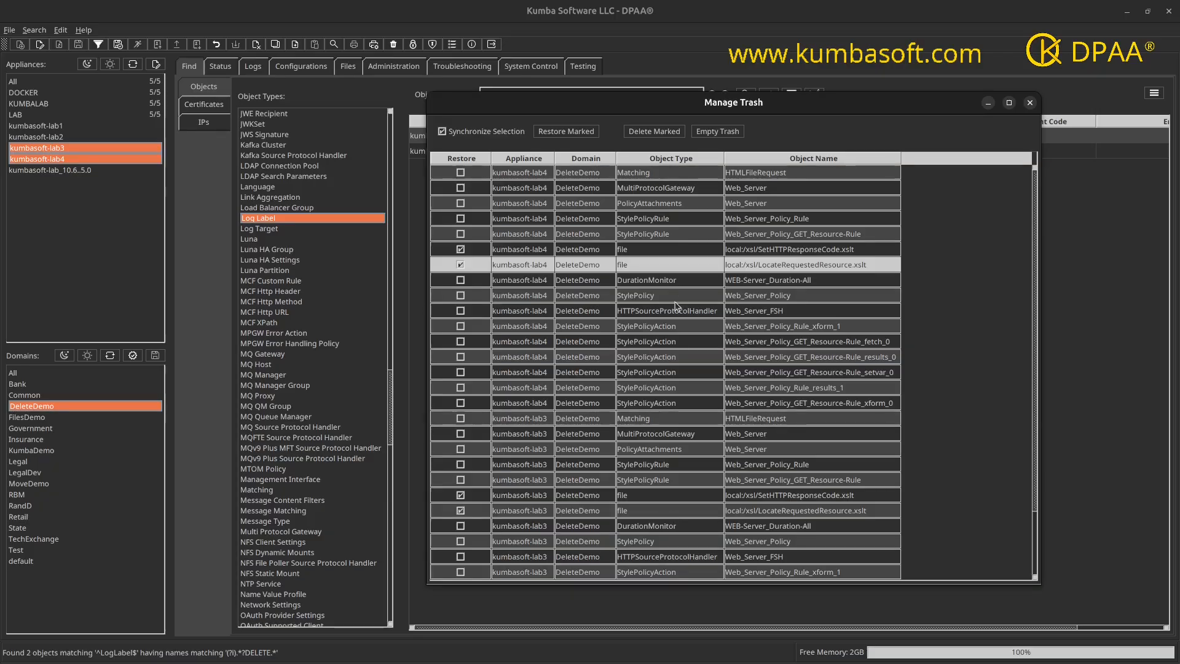
left_click(569, 133)
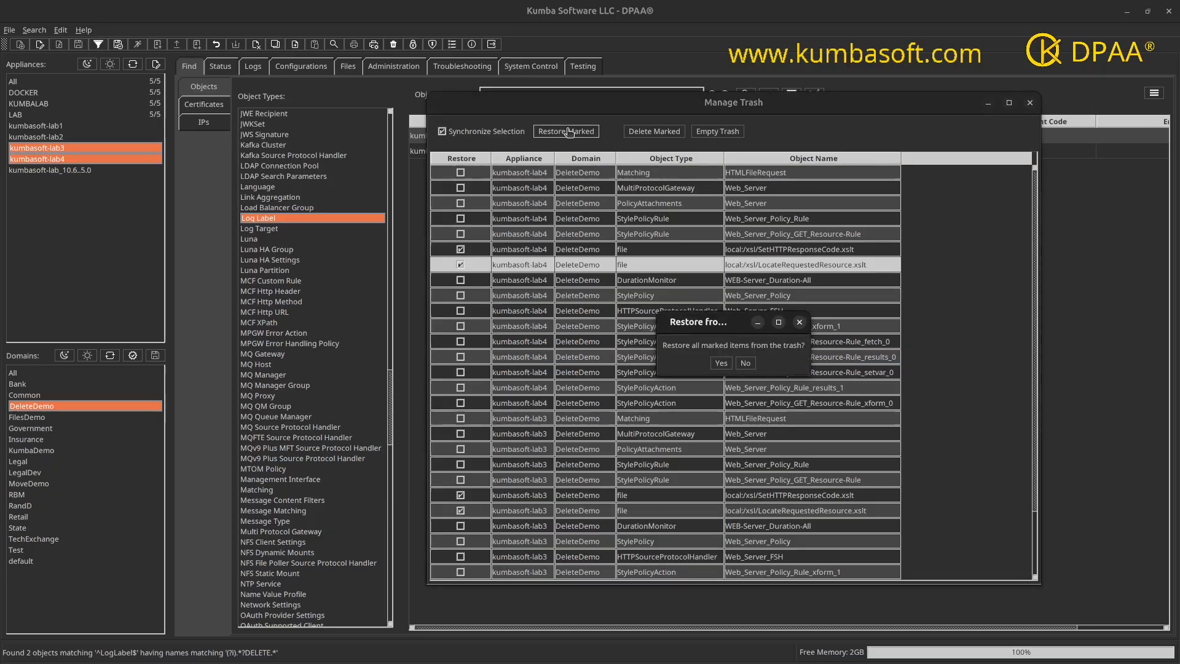
left_click(721, 363)
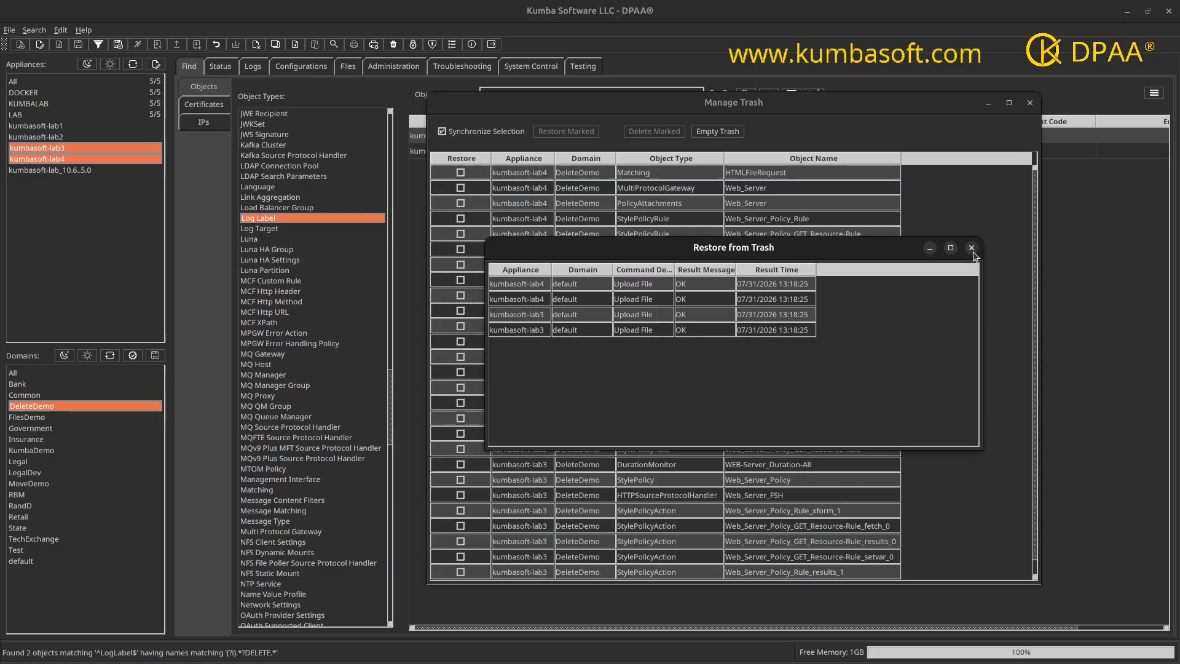
left_click(971, 248)
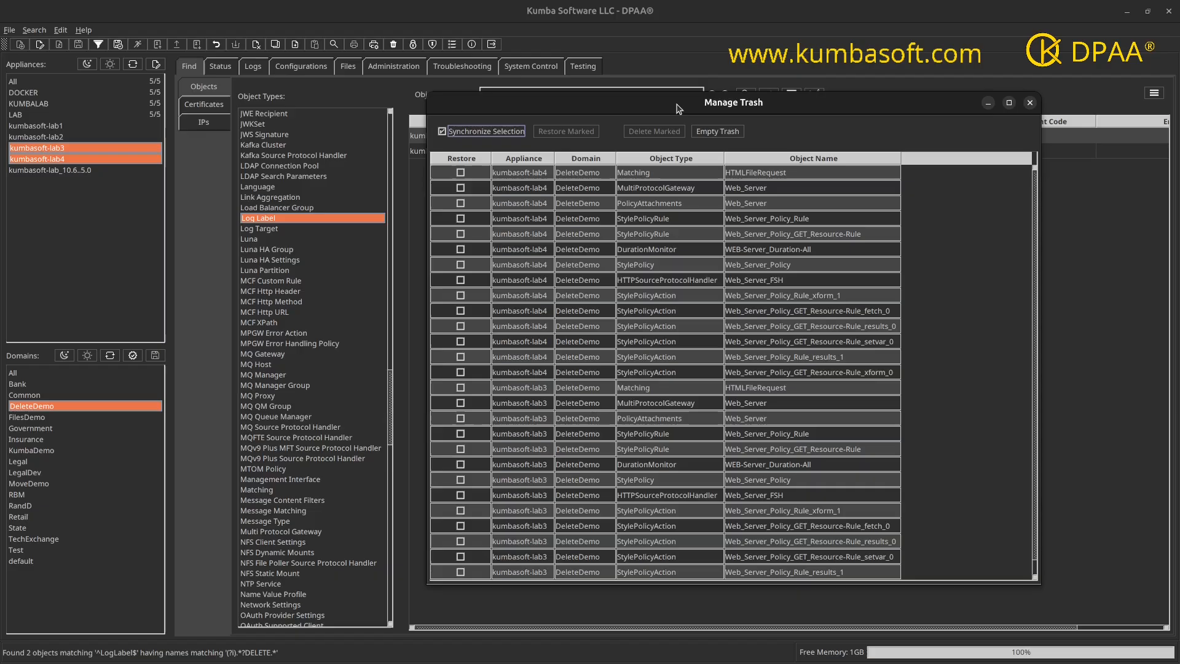
left_click(1029, 102)
List the files in the local:/xsl/ directory of the DeleteDemo domain on kumbasoft-lab3 and kumbasoft-lab4
left_click(348, 67)
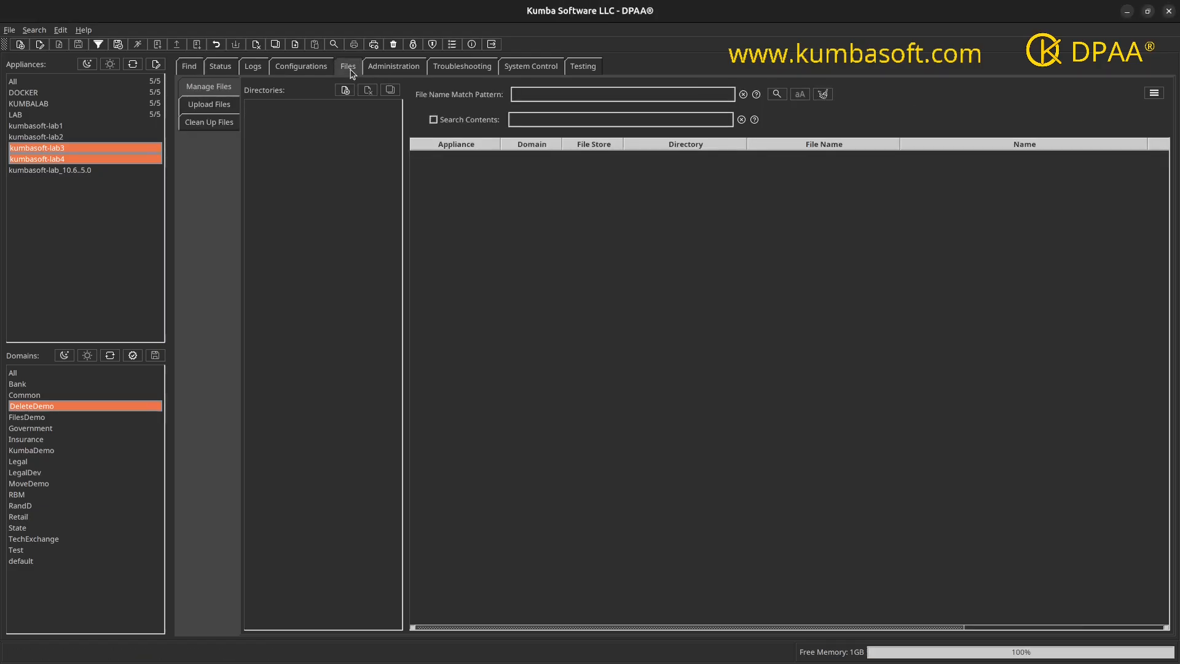
left_click(272, 180)
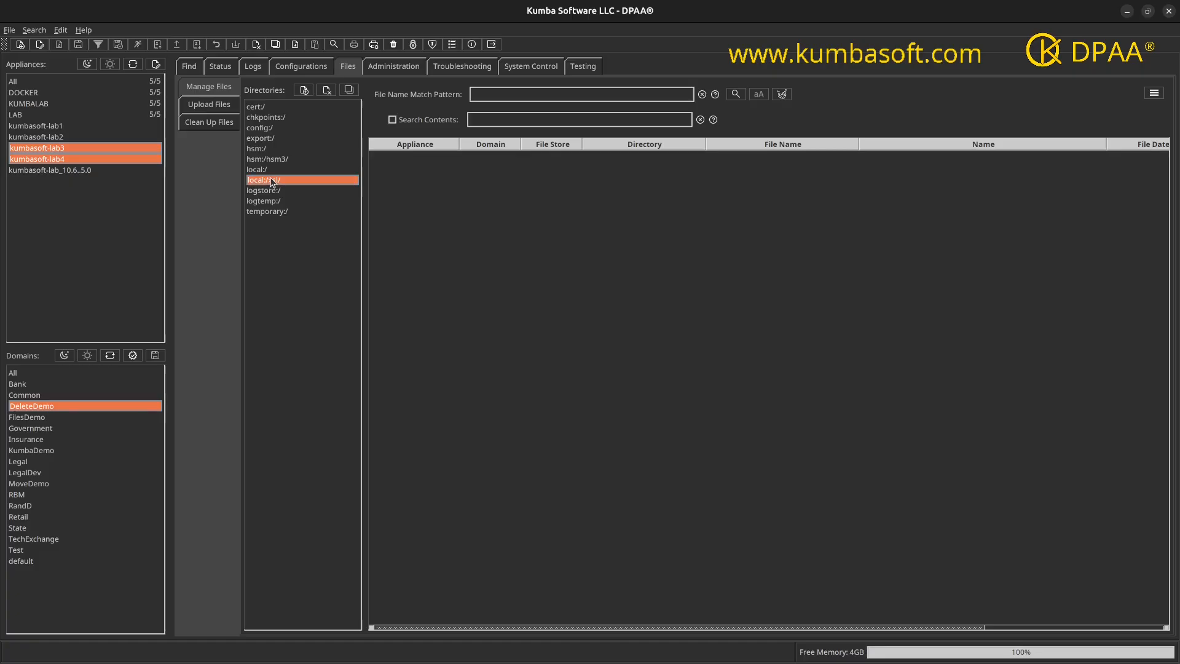
left_click(733, 95)
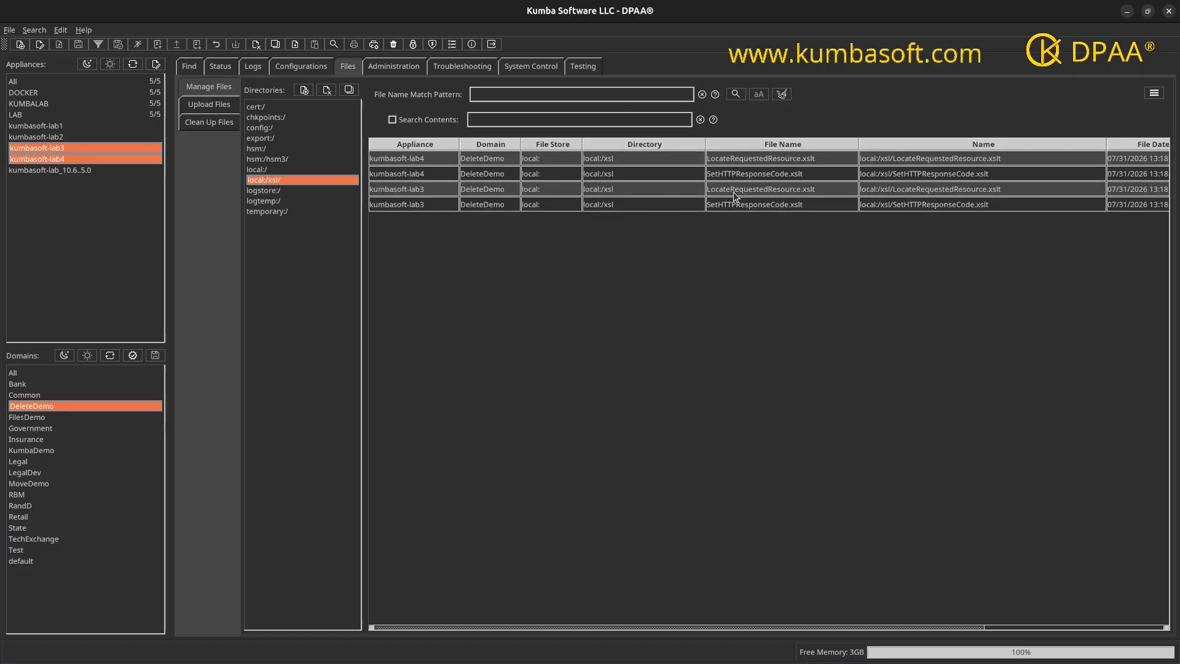
Compare all the listed XSLT files from both appliances side by side in a widened comparison window, and close it
left_click_drag(725, 161, 730, 210)
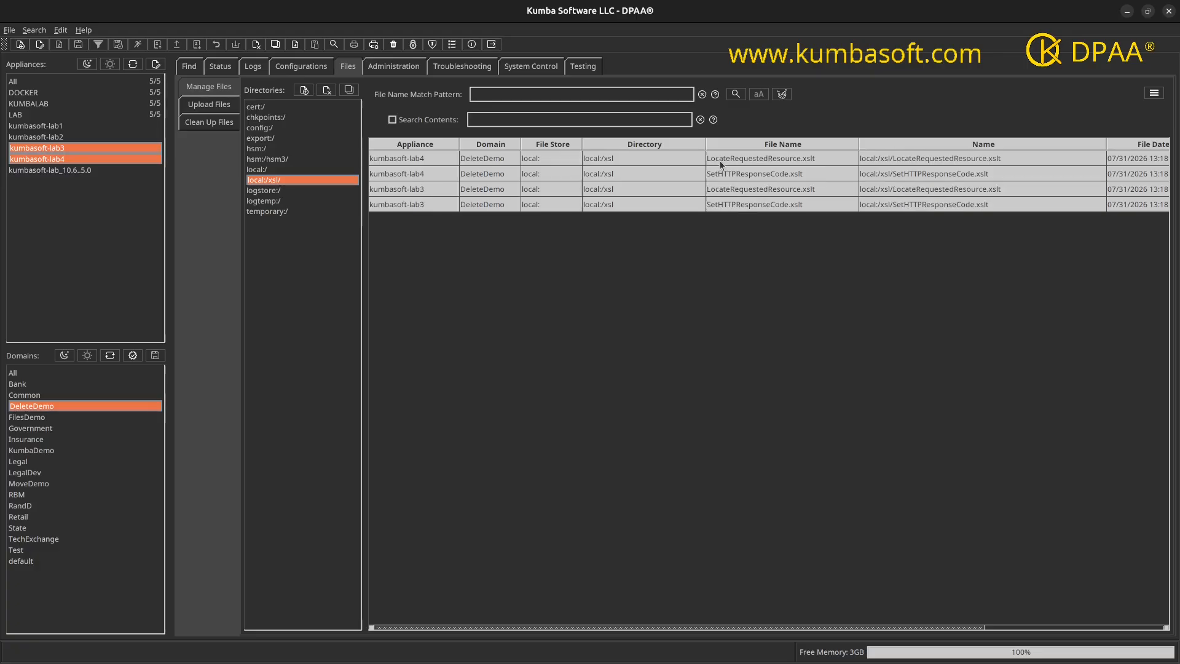
right_click(721, 165)
left_click(741, 182)
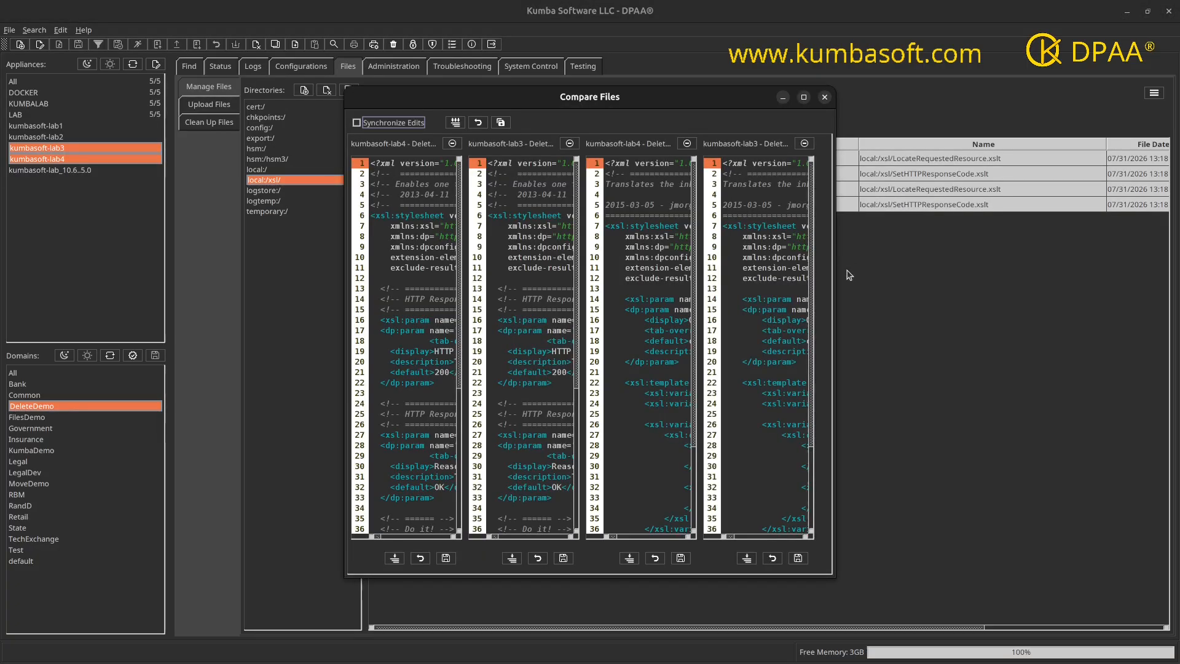
left_click_drag(838, 270, 1043, 271)
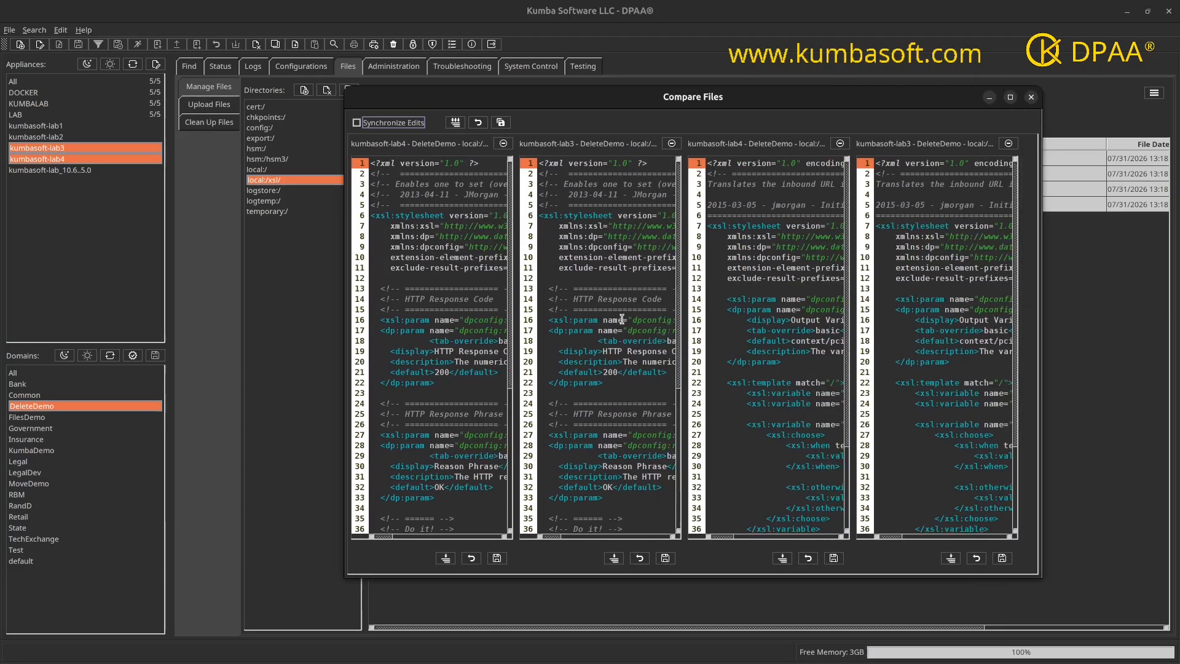
left_click_drag(340, 367, 72, 373)
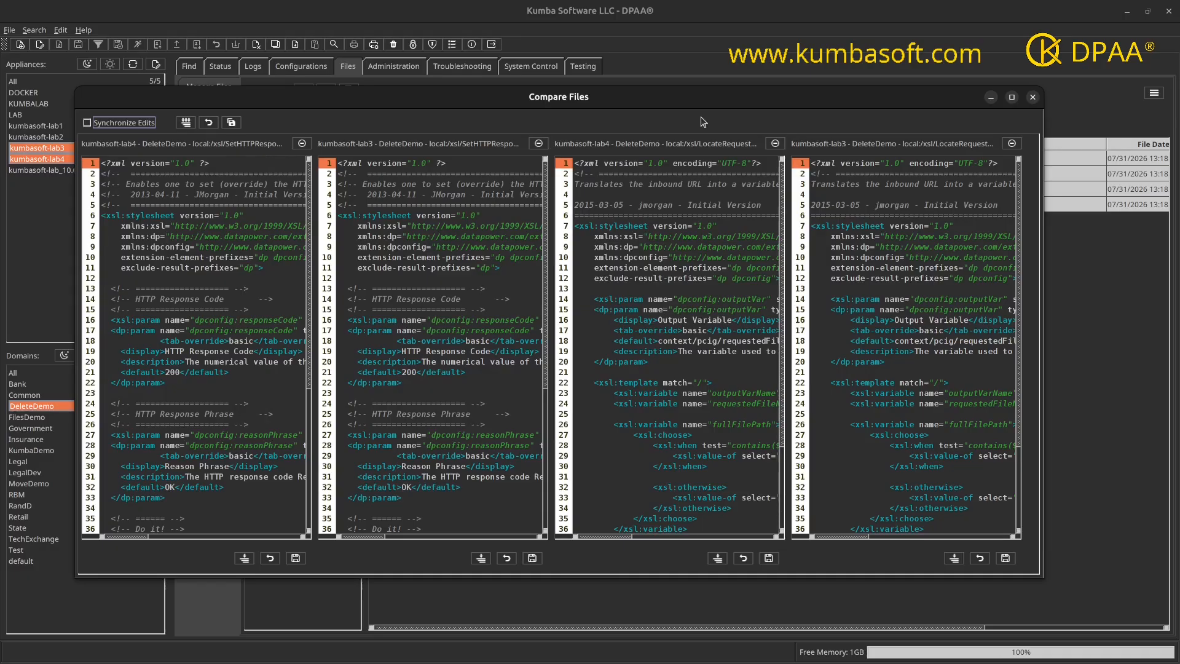
left_click(1033, 97)
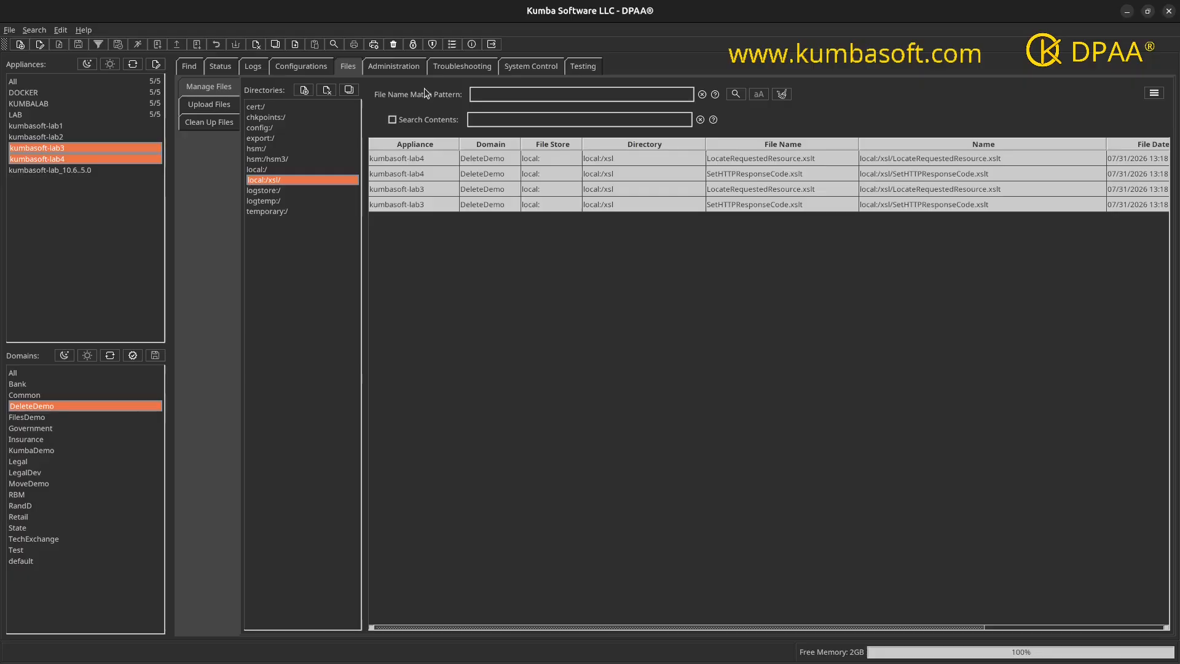
Reopen the trash manager, review the remaining items in an enlarged window, and permanently empty the trash
left_click(393, 45)
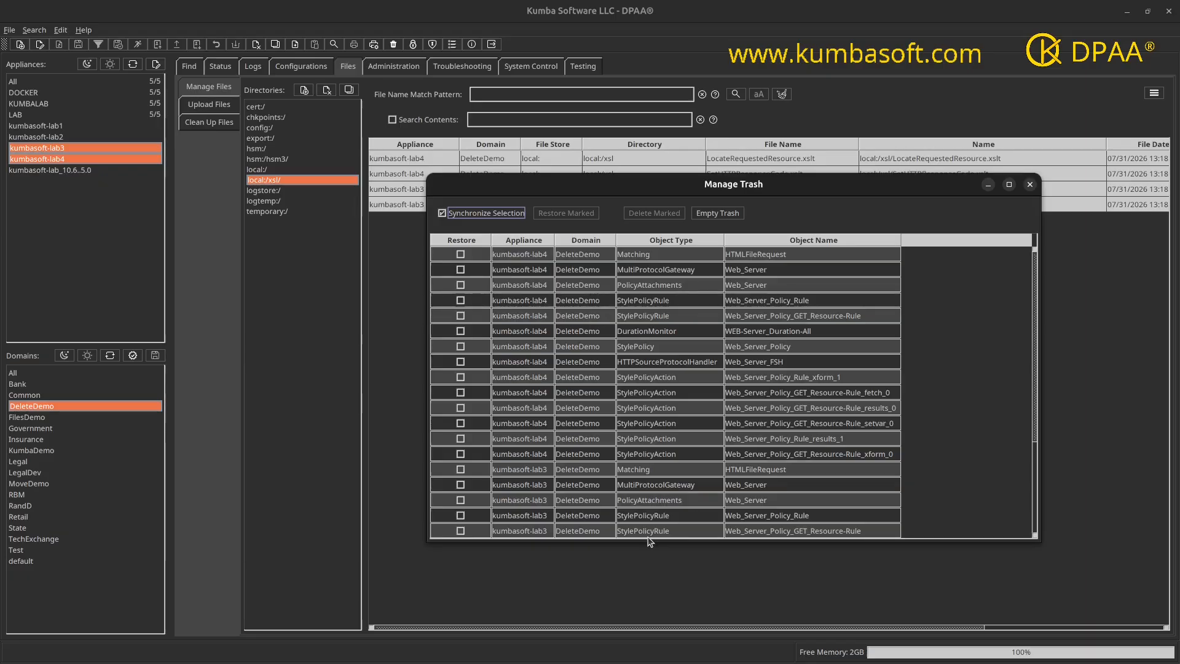
left_click_drag(646, 542, 646, 592)
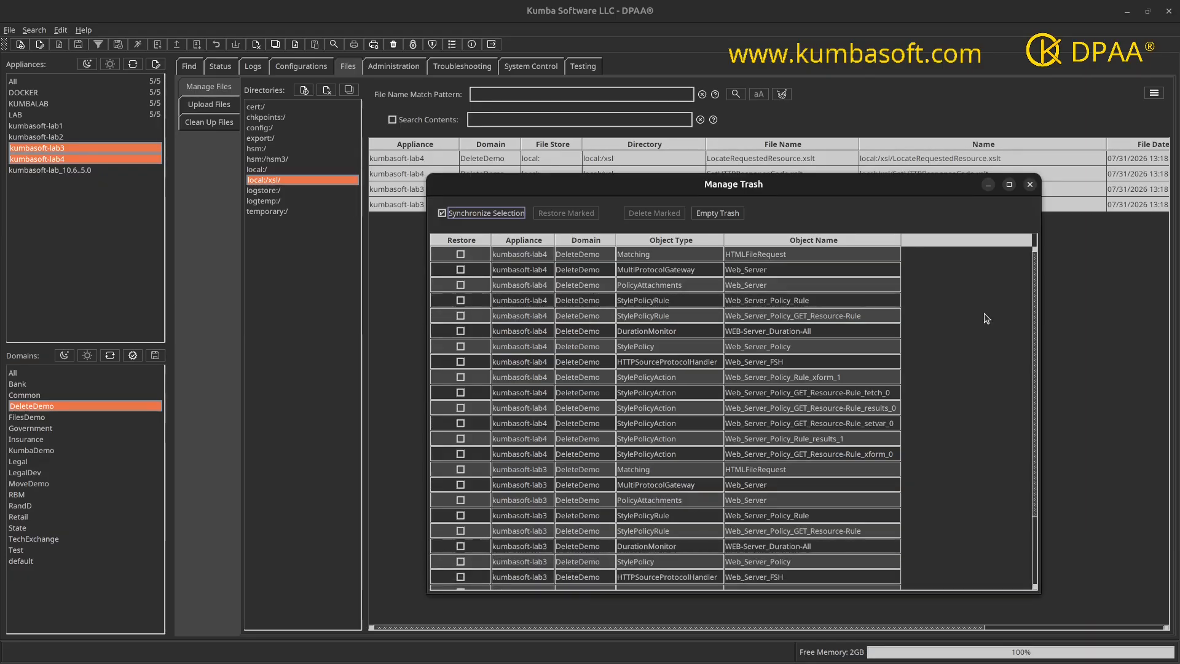
left_click_drag(1037, 269, 1038, 366)
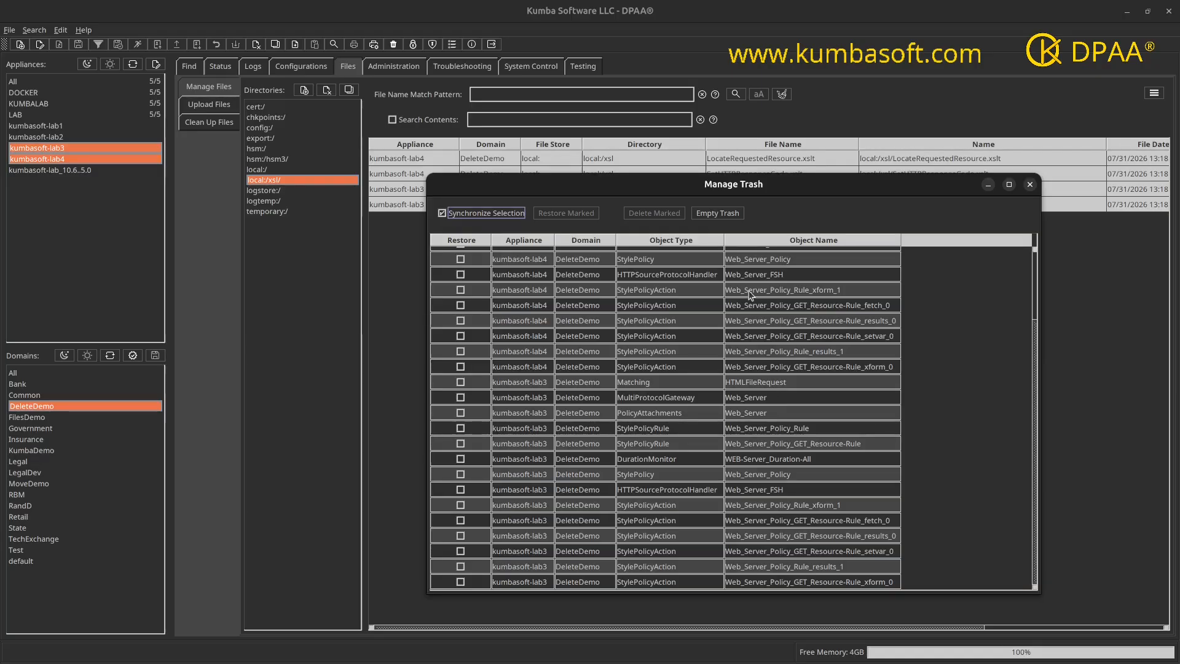
left_click(721, 217)
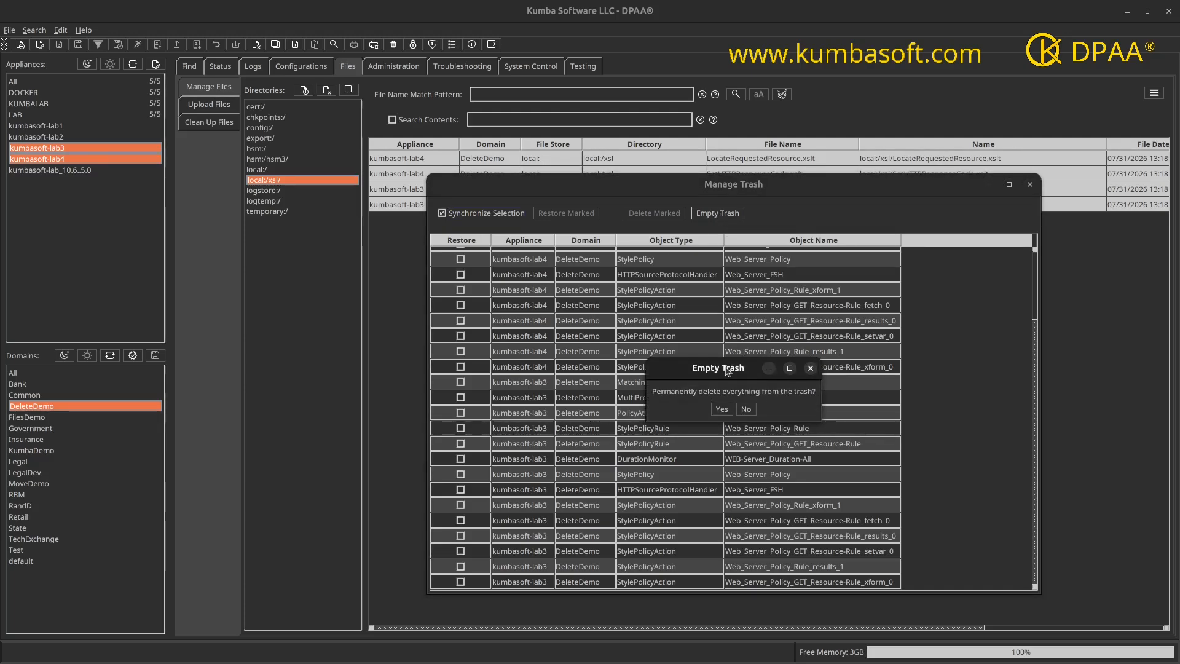
left_click(723, 411)
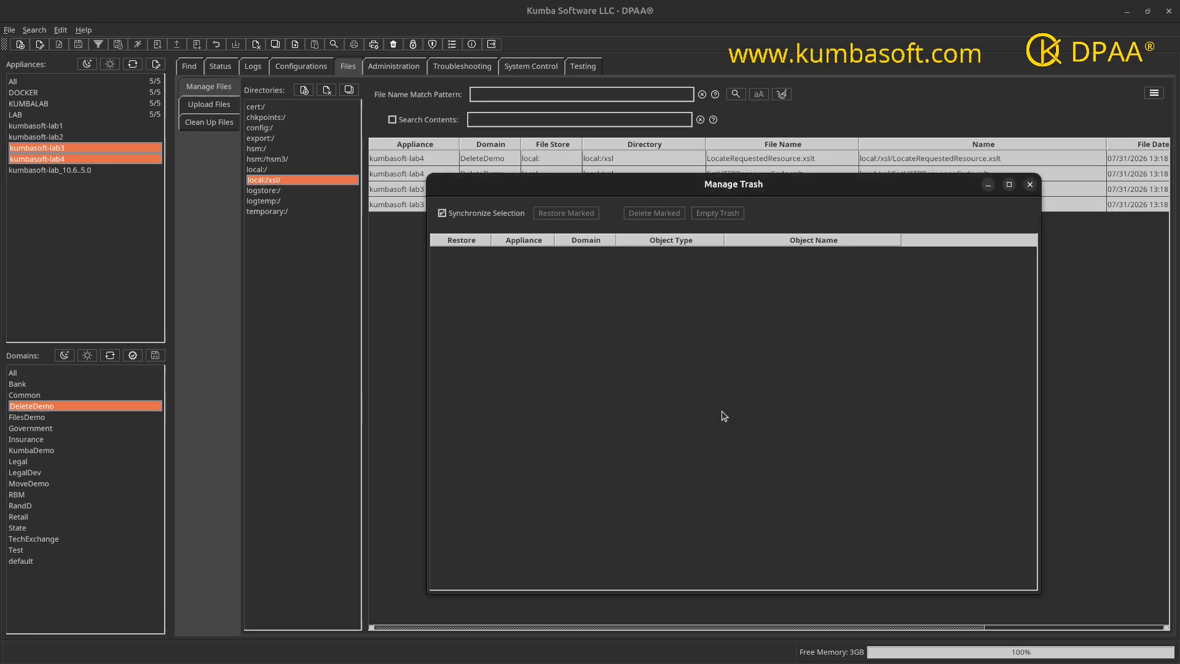